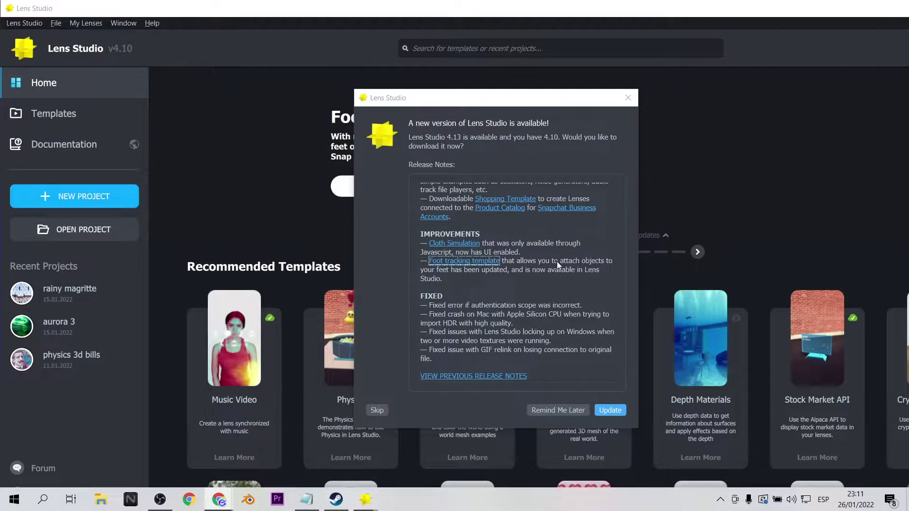
- Review the 4.13.0 release notes and start the Lens Studio update
scroll(557, 261, "up", 3)
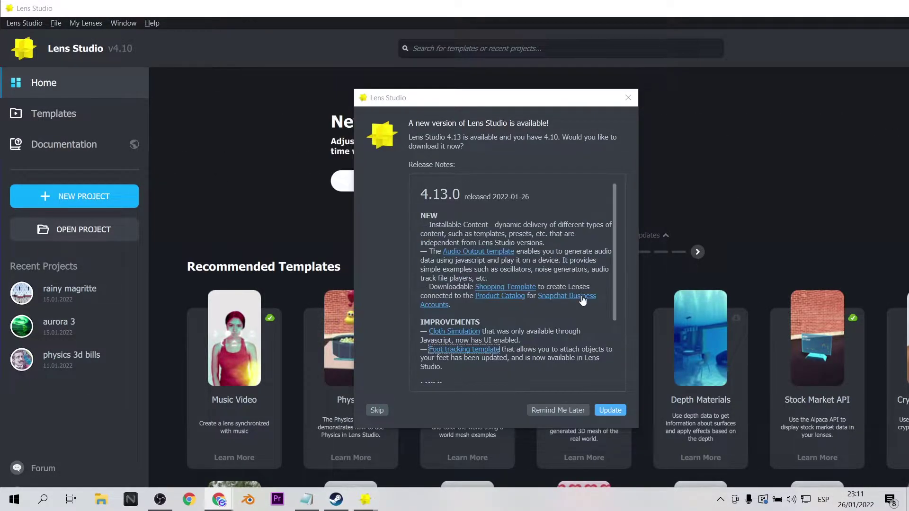
left_click(617, 412)
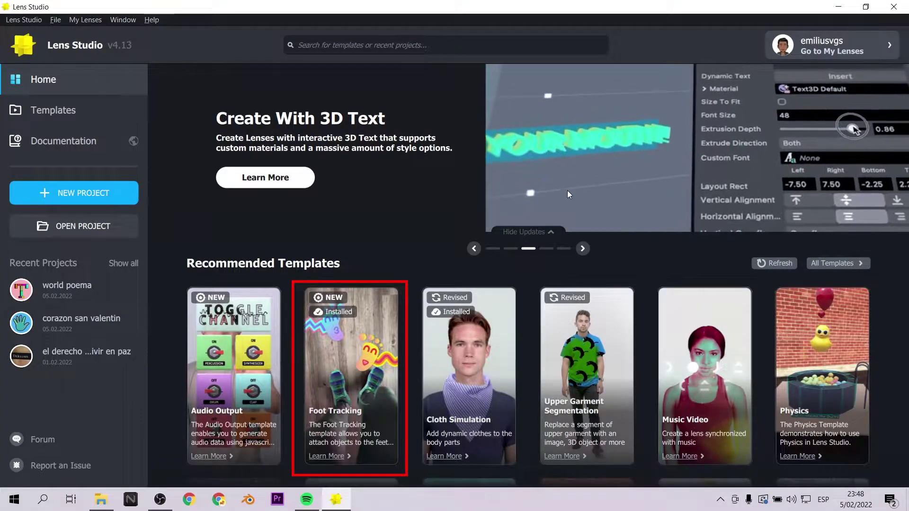
- Browse the recommended templates and open the 3D Text template
scroll(567, 192, "down", 4)
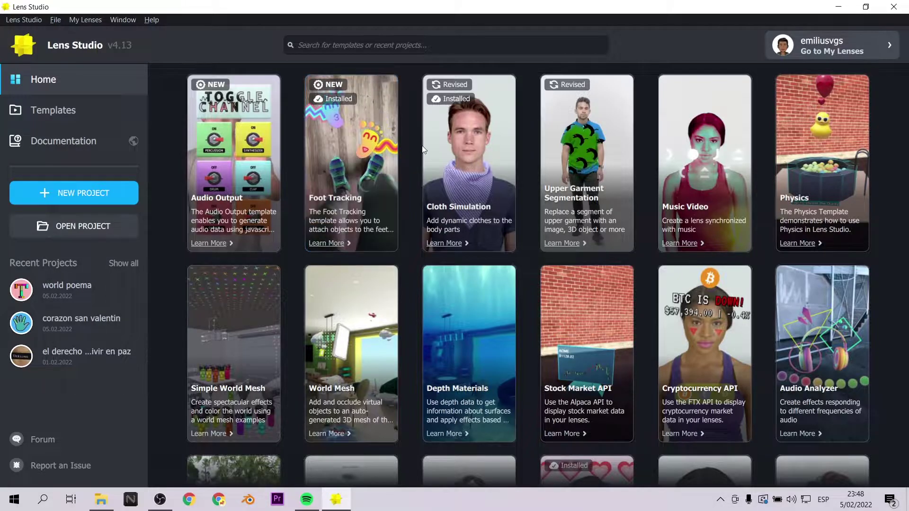
scroll(529, 298, "down", 8)
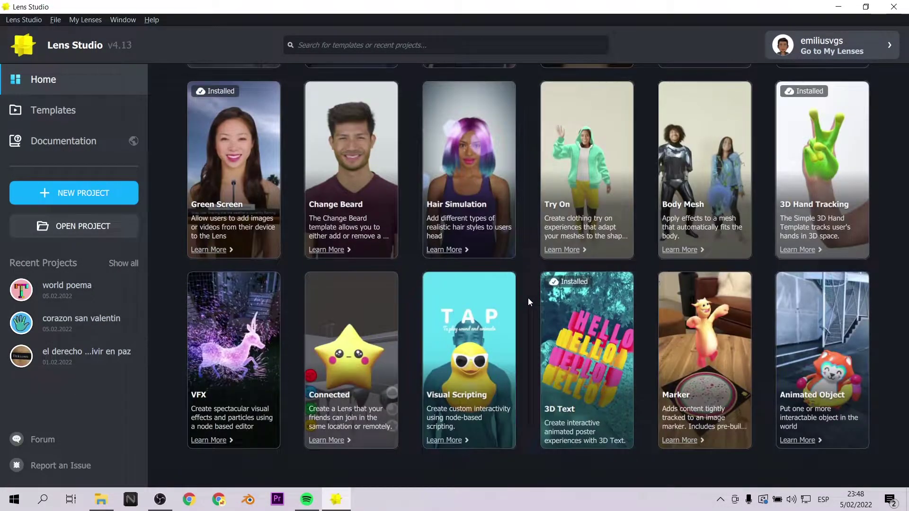
left_click(573, 314)
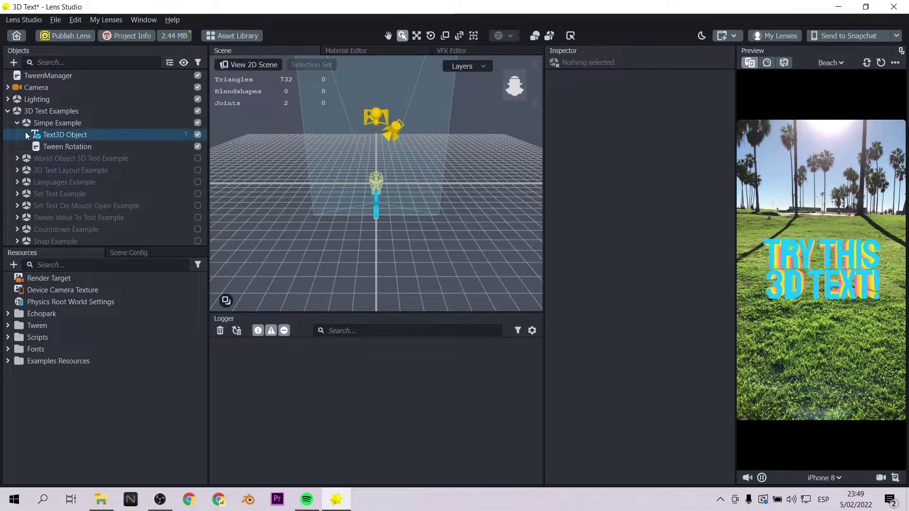
- Expand the Camera object in the hierarchy and disable its Effects child
left_click(7, 87)
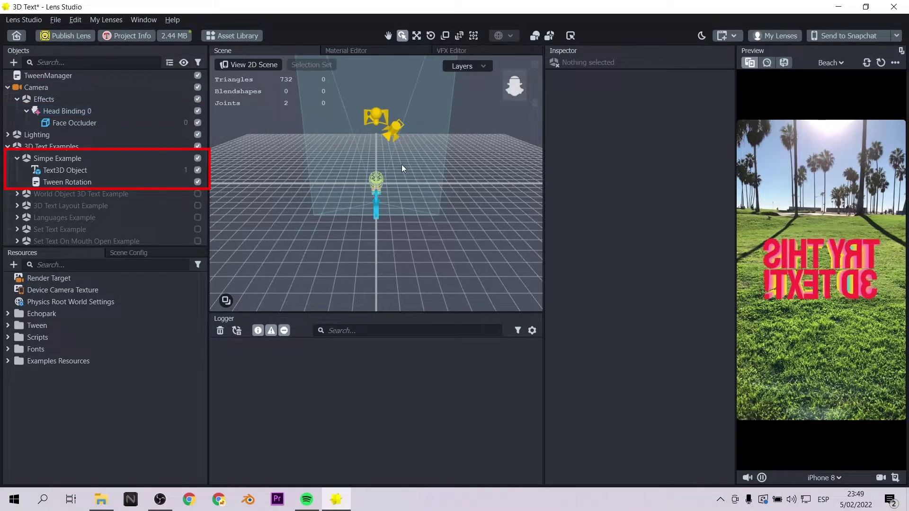
scroll(402, 169, "up", 10)
mouse_move(453, 234)
left_mouse_down("alt")
mouse_move(364, 228)
mouse_move(445, 229)
mouse_move(447, 240)
left_mouse_up("alt")
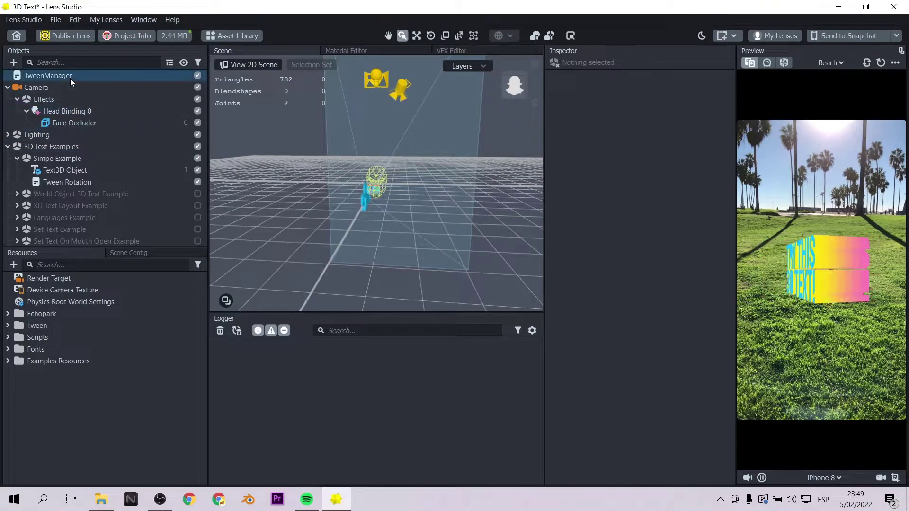
left_click(197, 89)
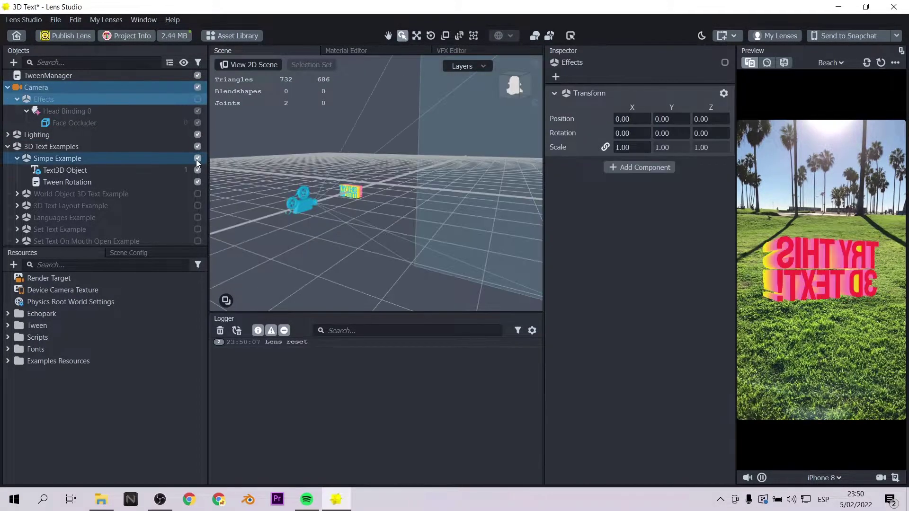
- Disable the Simpe Example and preview the World Object 3D Text Example in the scene
left_click(197, 158)
left_click(197, 194)
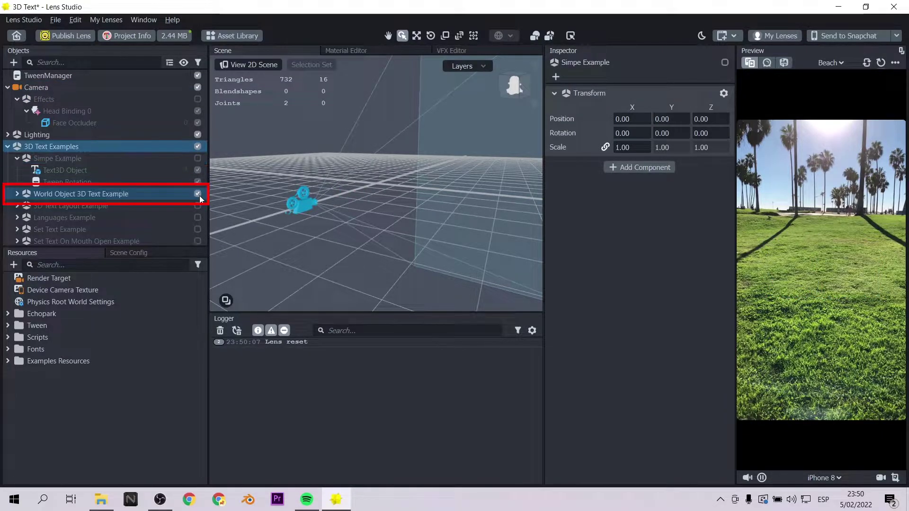
scroll(382, 204, "down", 2)
mouse_move(382, 204)
right_mouse_down()
mouse_move(393, 209)
mouse_move(342, 192)
mouse_move(337, 201)
mouse_move(373, 215)
mouse_move(342, 220)
right_mouse_up()
scroll(342, 192, "up", 4)
scroll(342, 192, "down", 2)
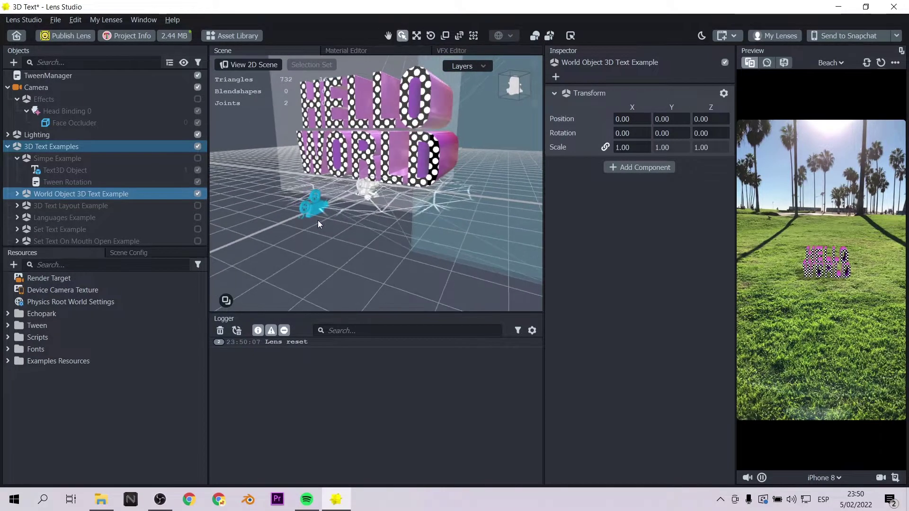
- Preview the 3D Text Layout Example and the Languages Example one at a time, restarting the lens preview for the layout one
left_click(198, 194)
left_click(198, 205)
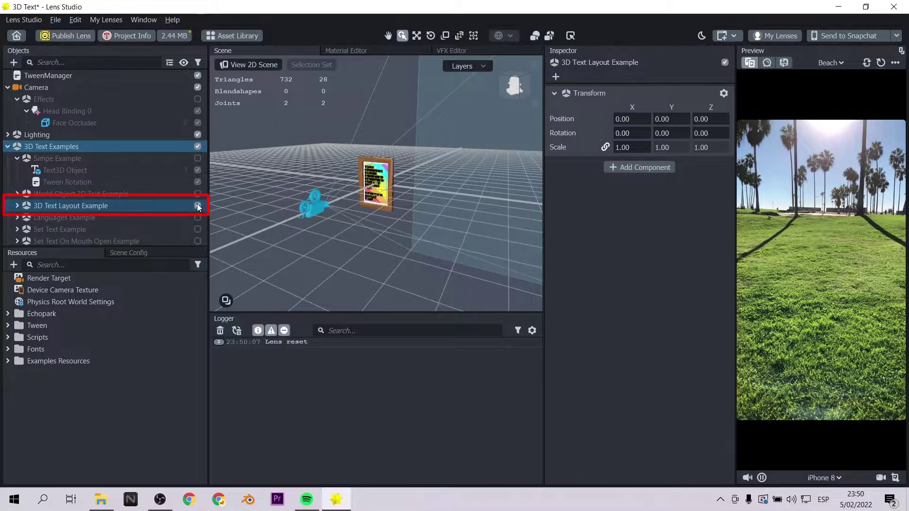
left_click(881, 63)
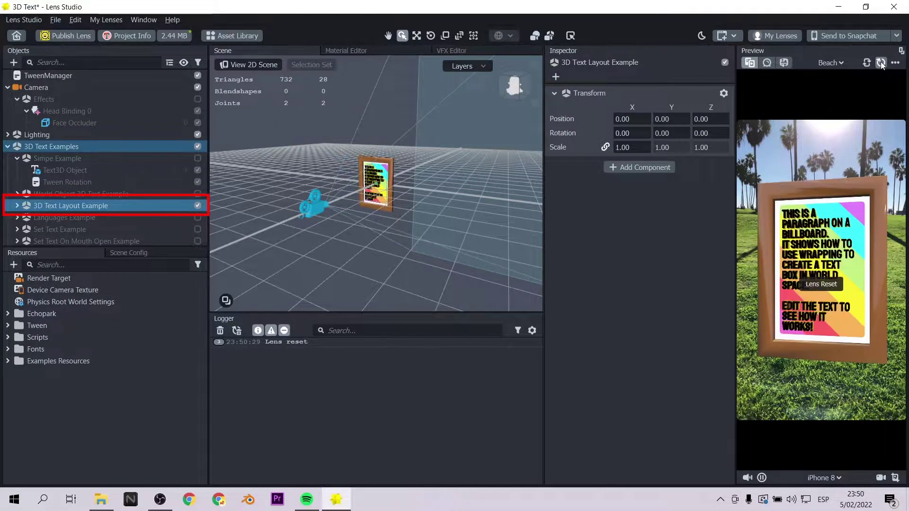
left_click(197, 218)
left_click(197, 205)
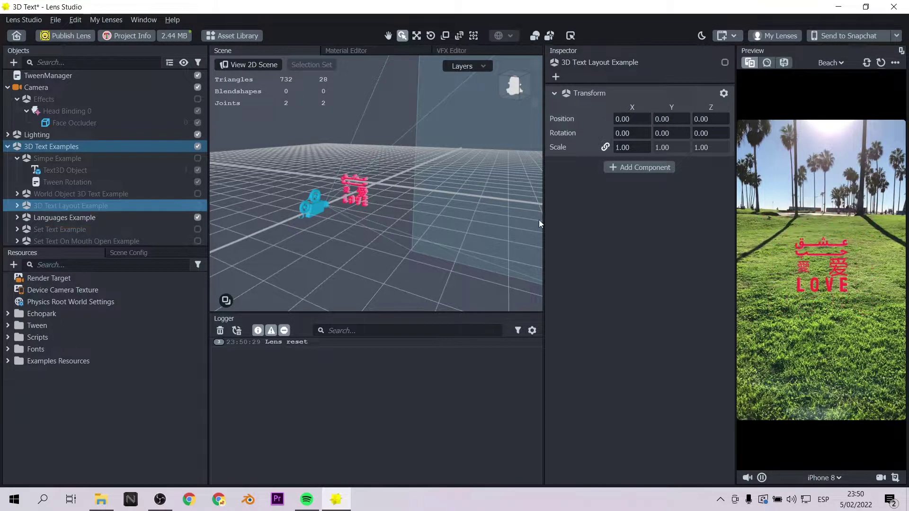
- Enable the Set Text Example in place of the Languages Example and test its tap interaction in a restarted preview
scroll(39, 203, "down", 3)
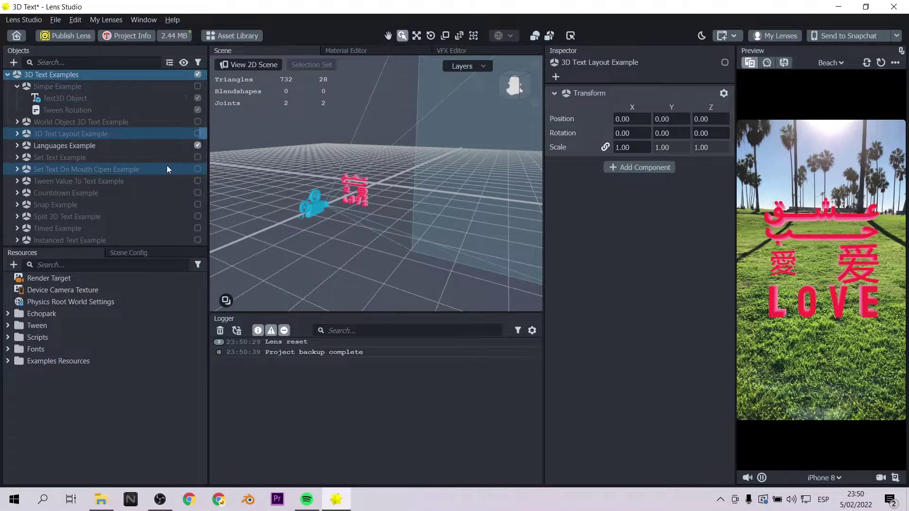
left_click(197, 158)
left_click(198, 146)
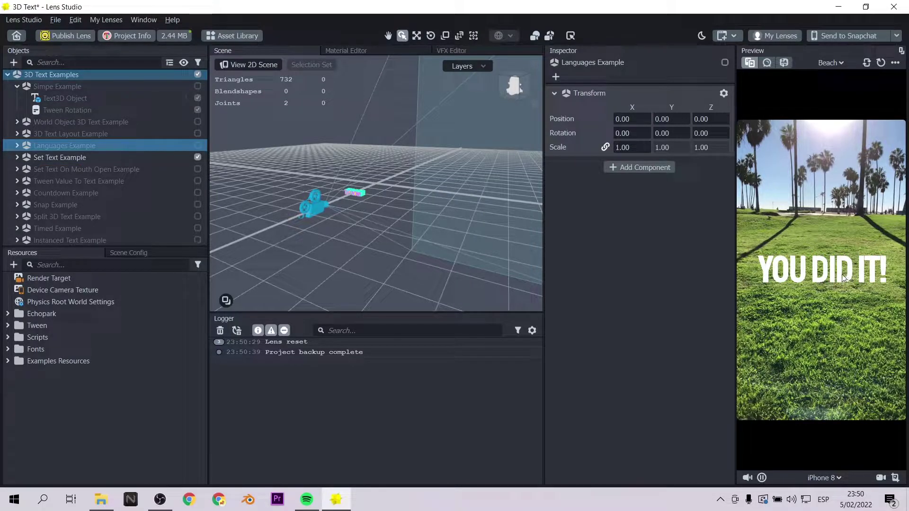
left_click(866, 63)
left_click(805, 294)
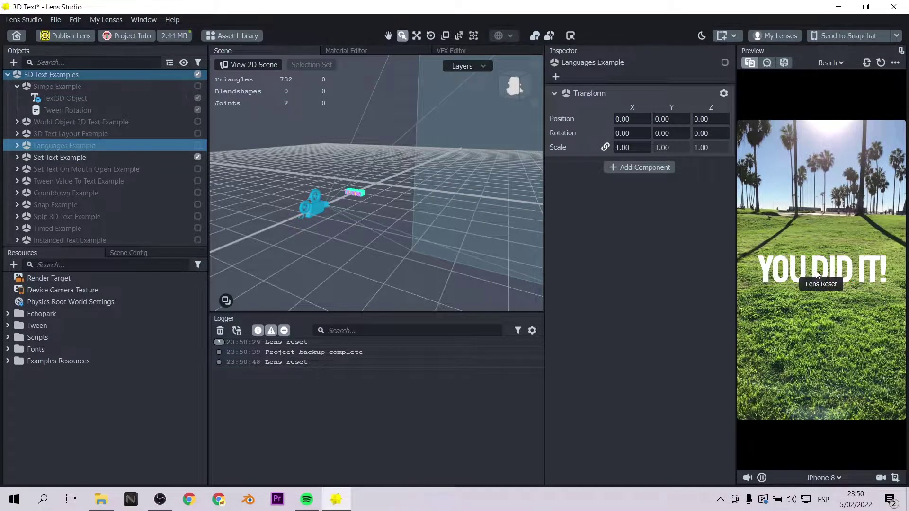
- Preview the Tween Value To Text, Countdown and Split 3D Text examples one at a time
left_click(197, 181)
left_click(198, 156)
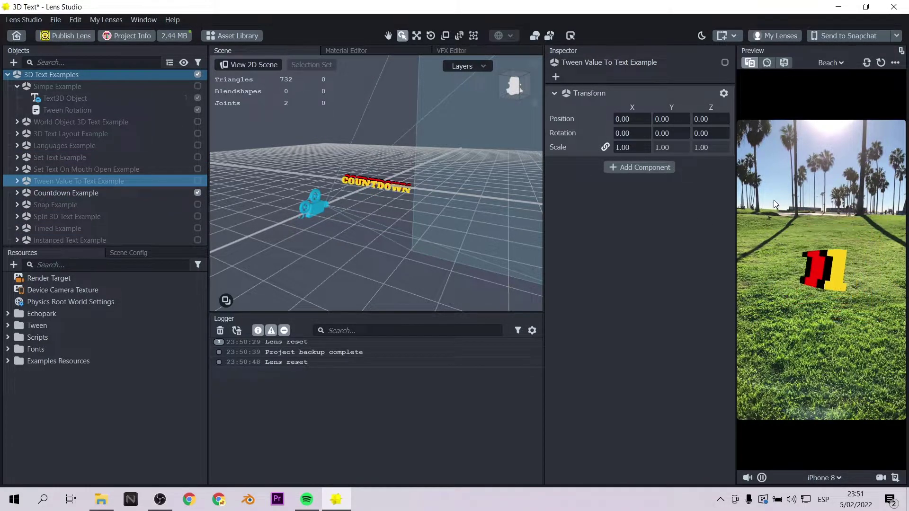
left_click(197, 216)
left_click(197, 192)
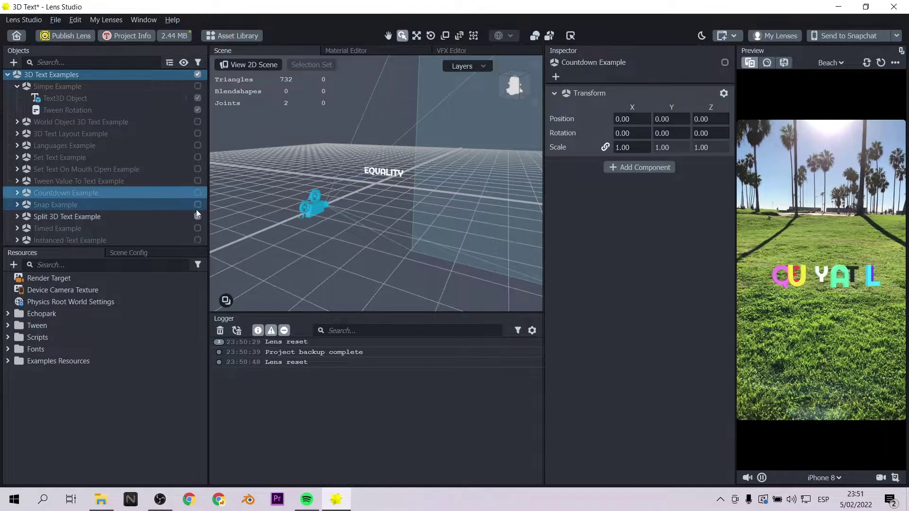
- Preview the Snap, Timed and Instanced Text examples one at a time and restart the lens preview
left_click(198, 205)
left_click(195, 216)
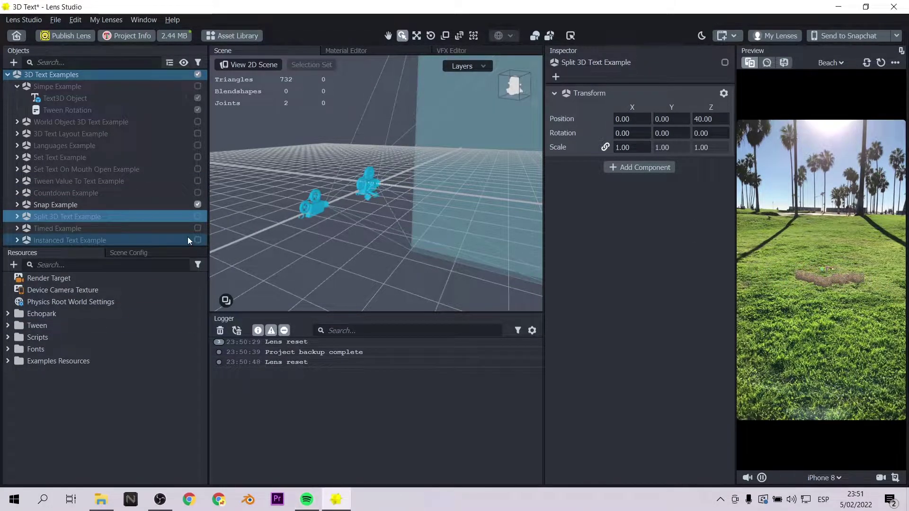
left_click(198, 228)
left_click(194, 206)
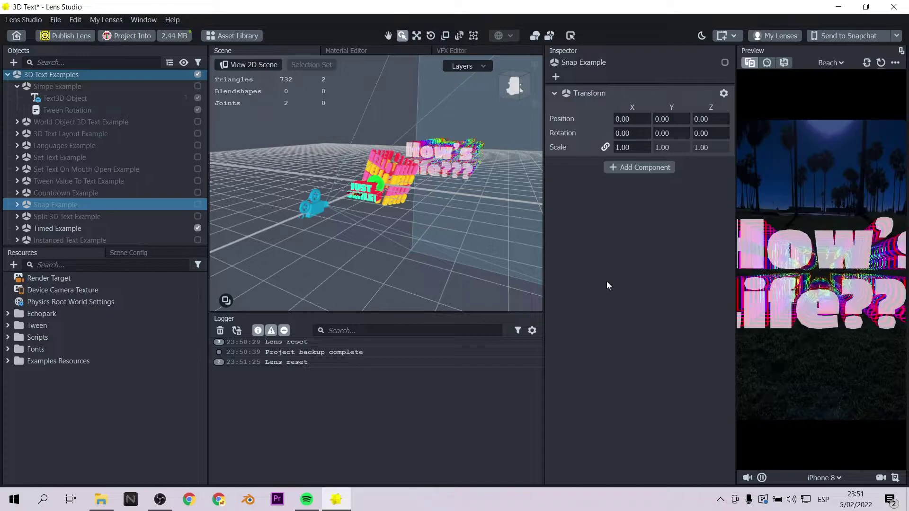
left_click(197, 240)
left_click(197, 228)
left_click(881, 63)
- Check the current lens size and delete the Simpe Example
scroll(47, 186, "up", 3)
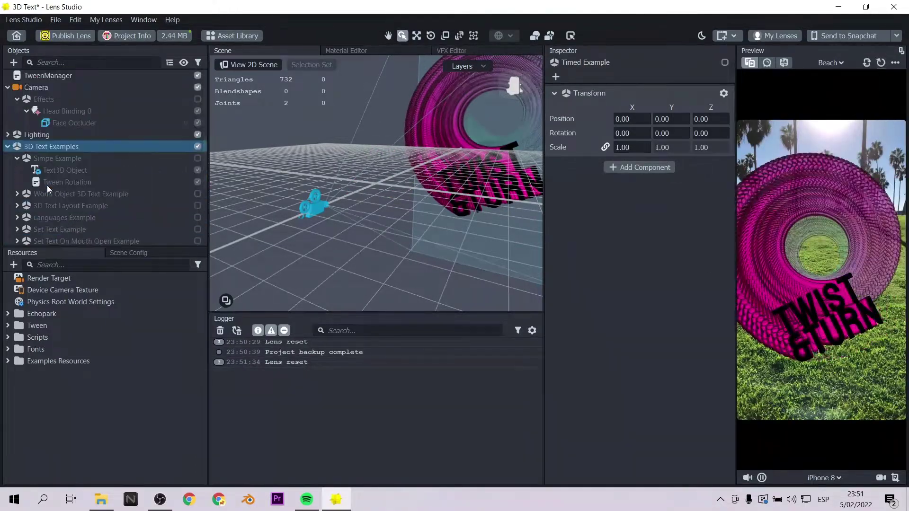
left_click(115, 159)
left_click(175, 36)
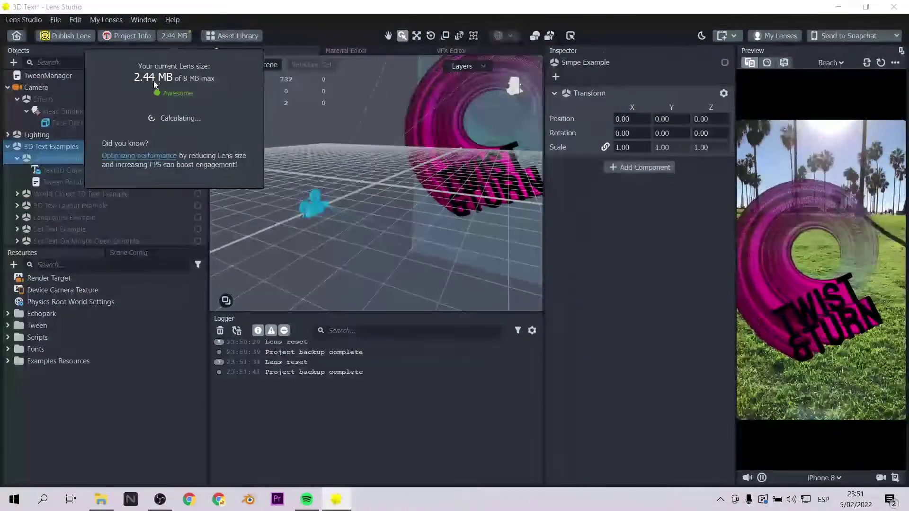
left_click(175, 37)
key("Delete")
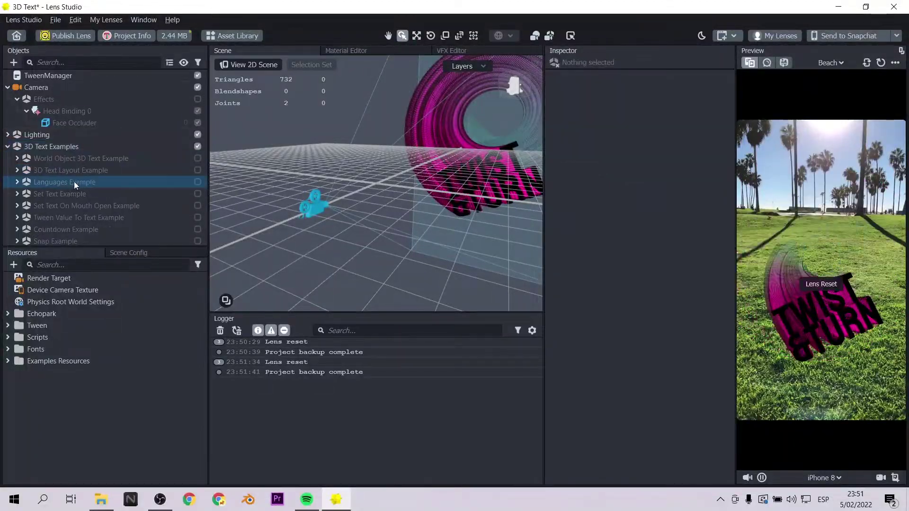
- Delete the other examples under 3D Text Examples, keeping the World Object 3D Text Example, and enable that one
left_click(70, 171)
key("Delete")
left_click(67, 173)
key("Delete")
left_click(67, 173)
key("Delete")
left_click(67, 173)
key("Delete")
key("Delete")
key("Delete")
key("Delete")
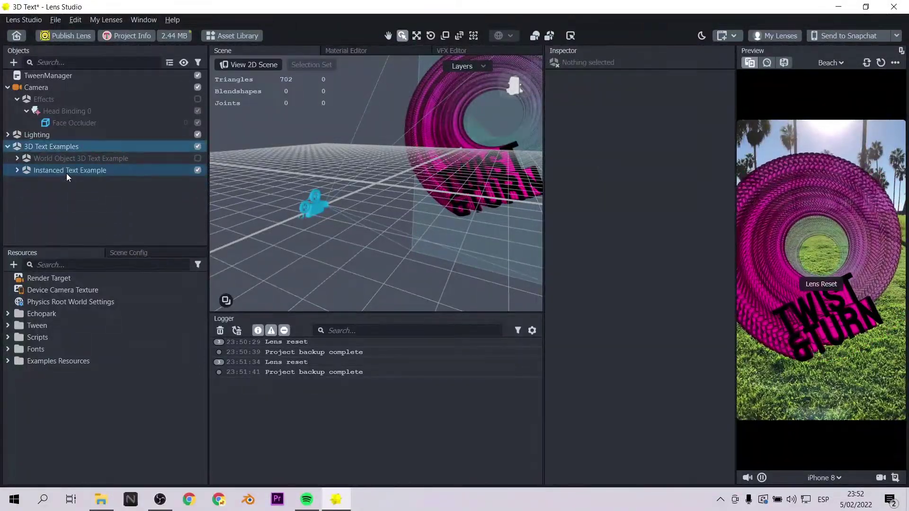
left_click(199, 160)
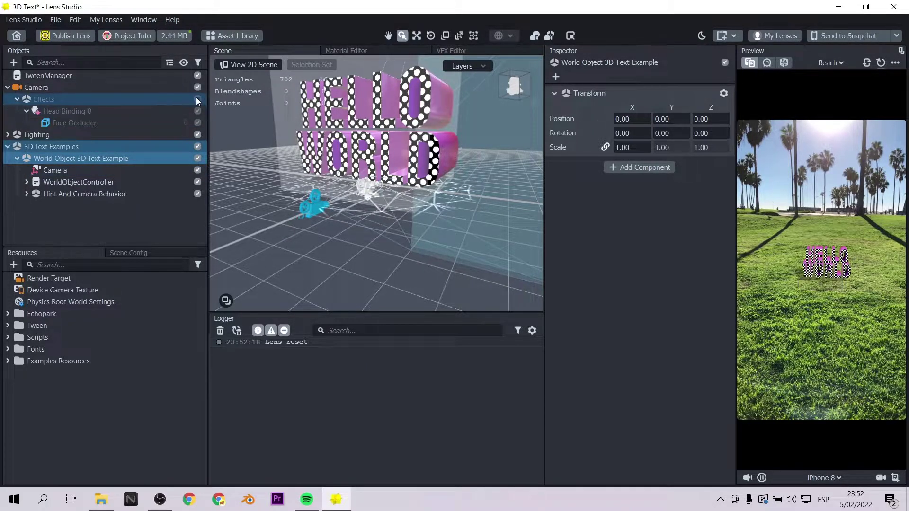
- Recalculate the lens size for the reduced project
left_click(164, 33)
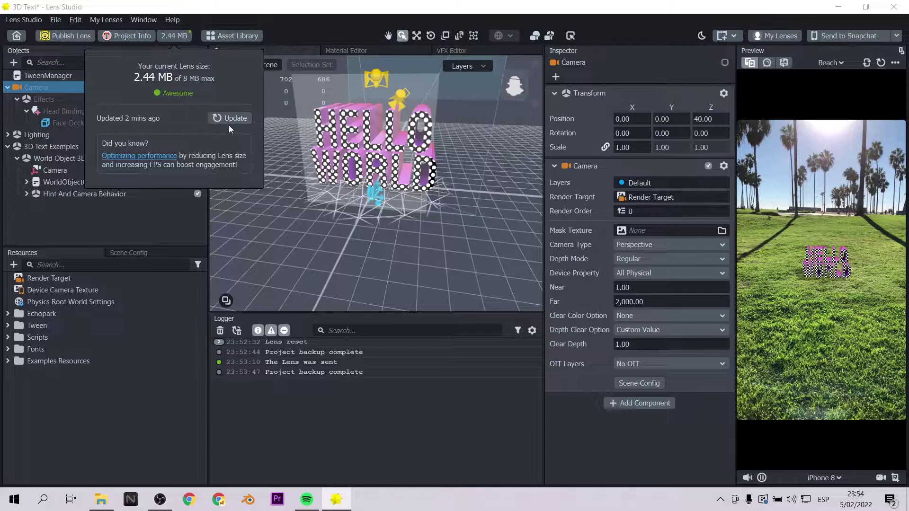
left_click(234, 119)
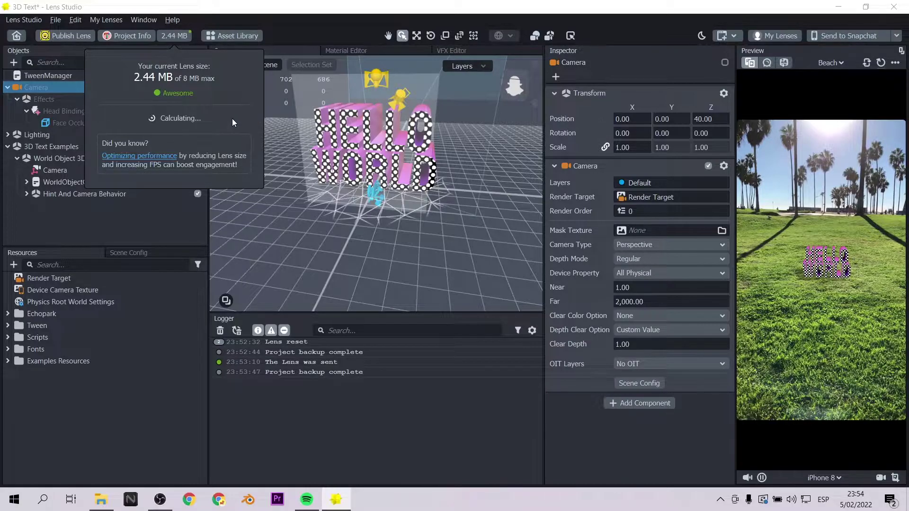
left_click(152, 219)
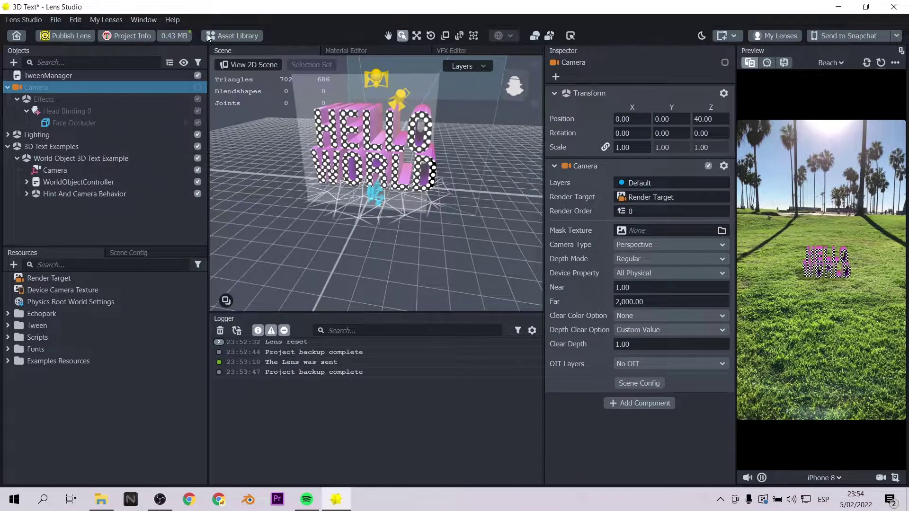
- Expand the World Object example's groups and move the WorldObjectController away from the camera to about -62 on Z
left_click(27, 193)
left_click(26, 182)
scroll(38, 189, "down", 1)
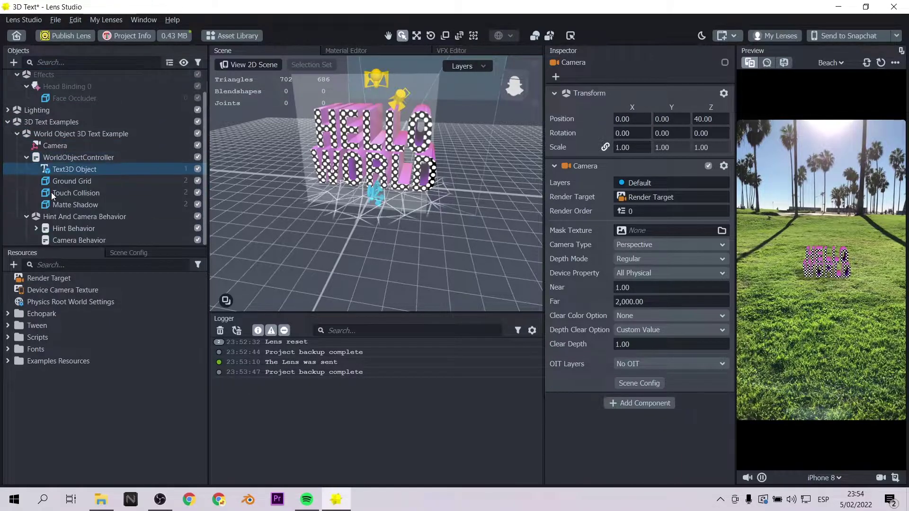
left_click(79, 157)
right_click_drag(469, 204, 48, 143)
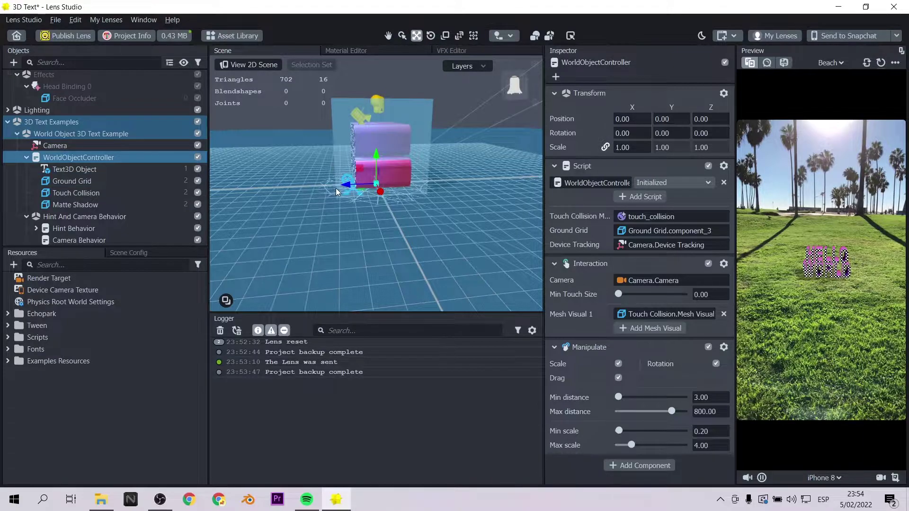
left_click_drag(349, 188, 419, 175)
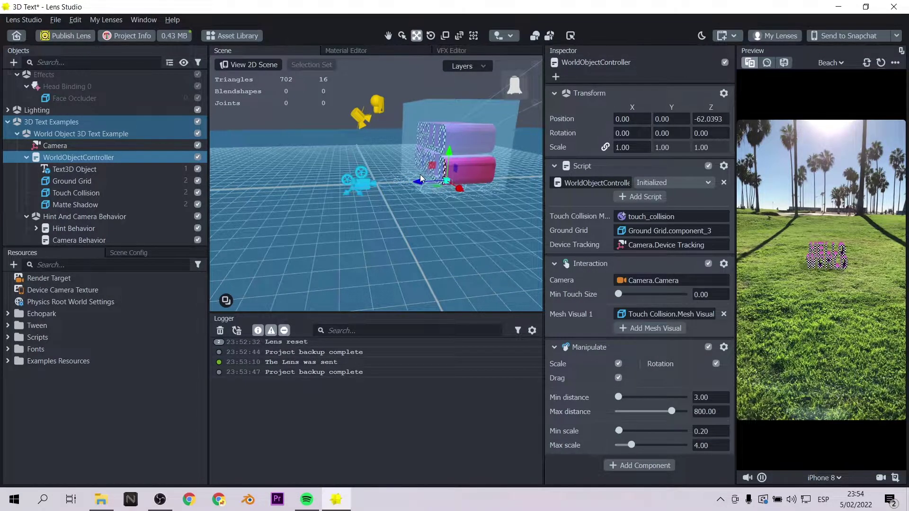
- Reduce the extrusion depth of the Text3D Object under WorldObjectController to 0.19 and inspect the letters from the side
scroll(416, 175, "down", 6)
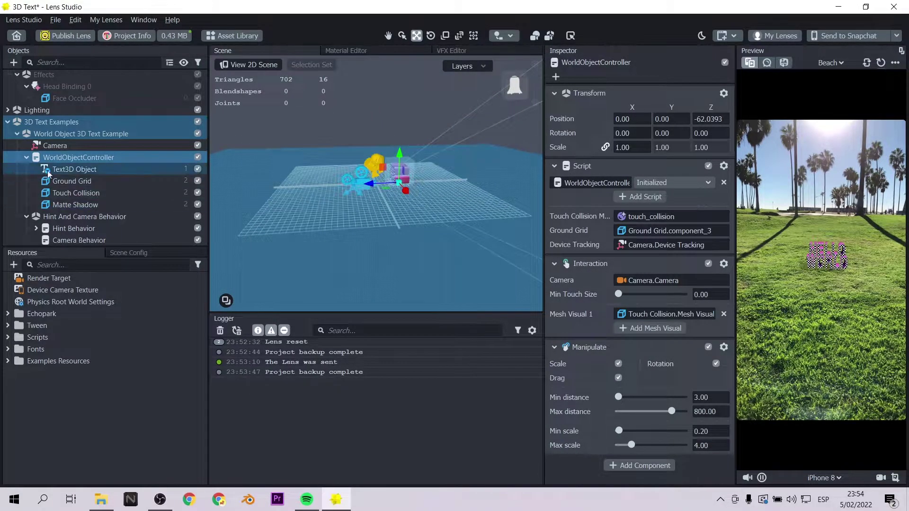
left_click(83, 171)
scroll(453, 202, "up", 6)
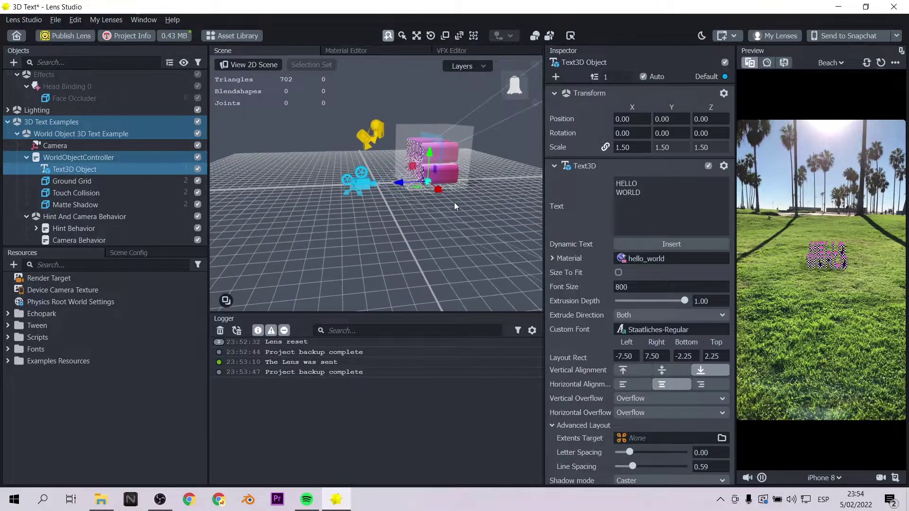
right_click_drag(458, 206, 498, 216)
mouse_move(498, 218)
left_mouse_down("alt")
mouse_move(503, 205)
mouse_move(434, 217)
mouse_move(488, 221)
left_mouse_up("alt")
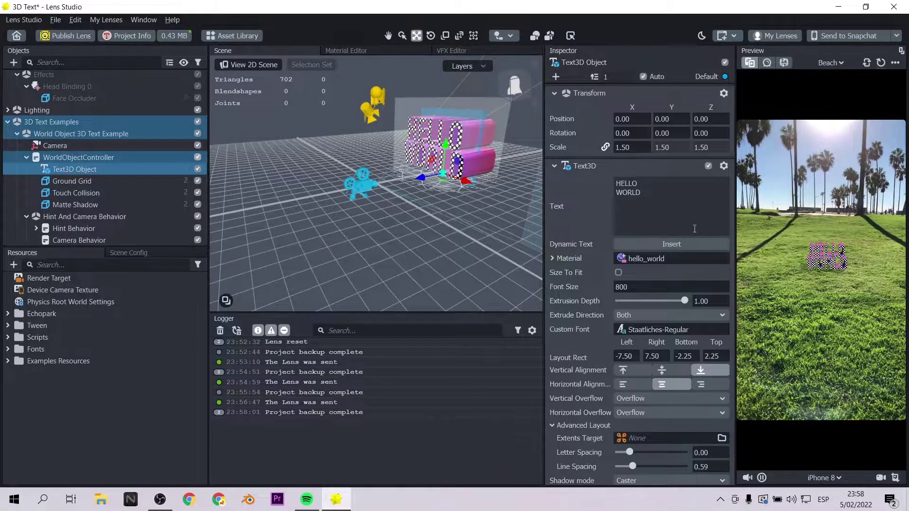
left_click_drag(661, 301, 629, 298)
right_click_drag(523, 213, 433, 217)
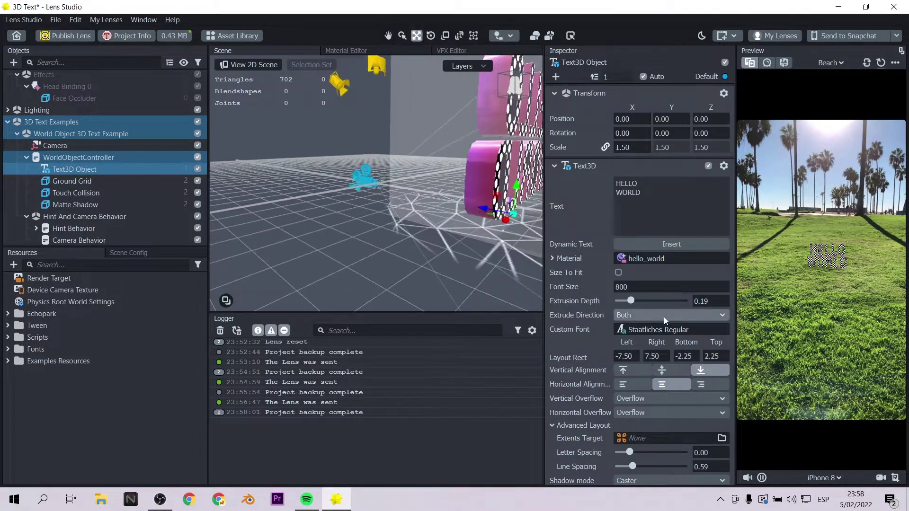
- Reduce the Text3D Object's extrusion depth to 0.11 and lower the text on Y relative to the Ground Grid
left_click_drag(629, 301, 623, 301)
right_click_drag(540, 279, 360, 274)
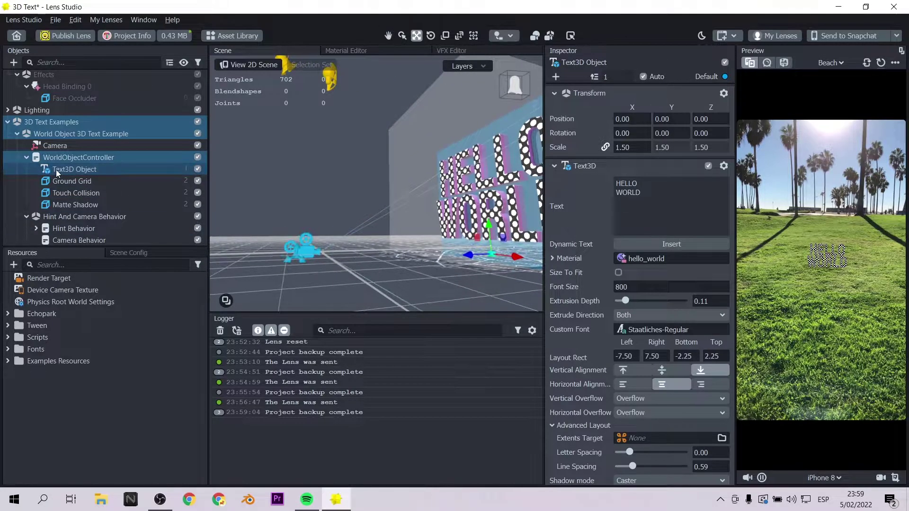
left_click(69, 182)
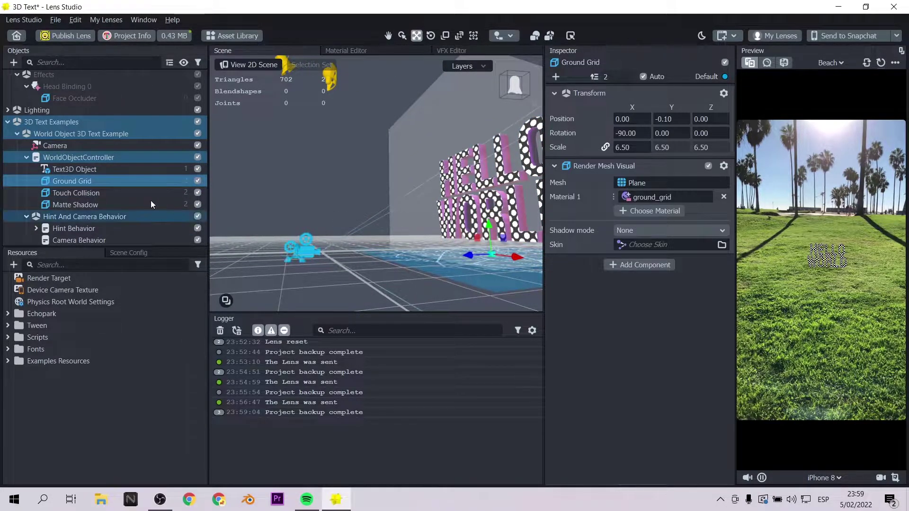
left_click(87, 170)
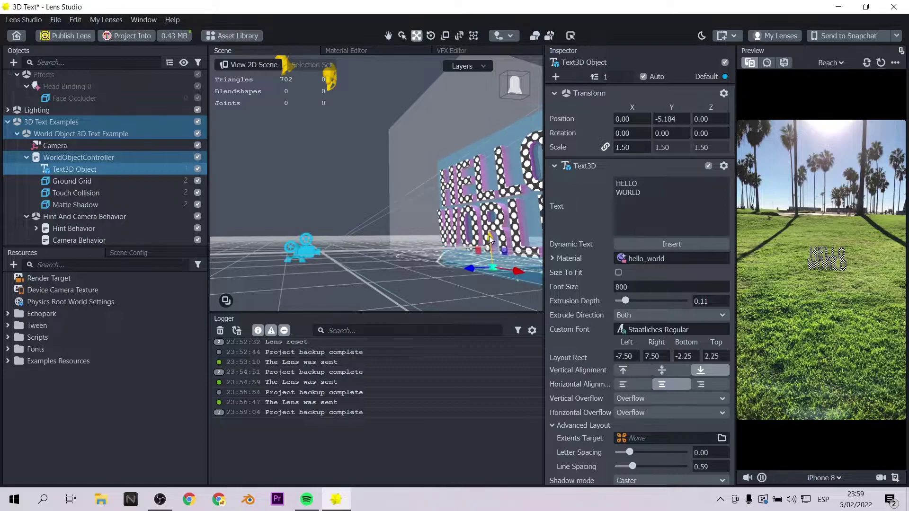
- Adjust the Matte Shadow plane's height under WorldObjectController, settling at about 0.02 on Y, and select the Ground Grid to compare
left_click(110, 192)
left_click(93, 203)
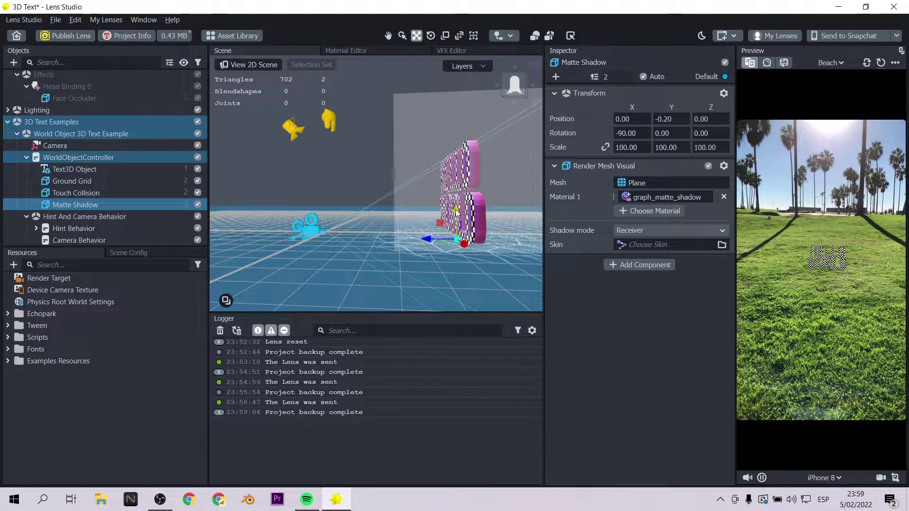
left_click_drag(457, 233, 450, 221)
scroll(450, 222, "down", 4)
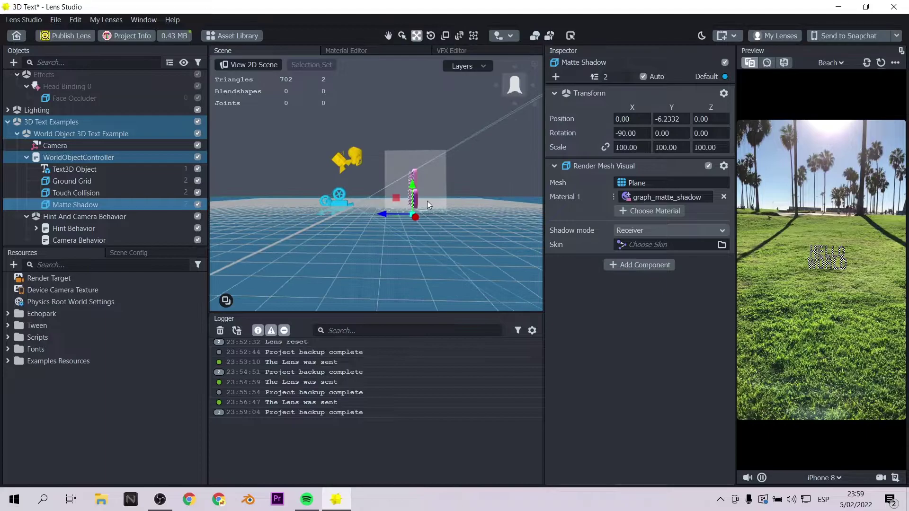
left_click_drag(407, 219, 413, 183)
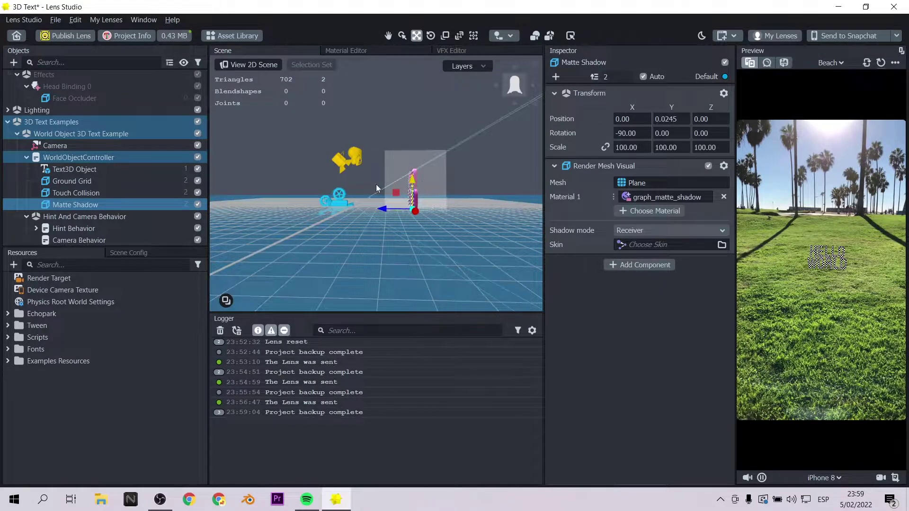
key("Up")
key("Up")
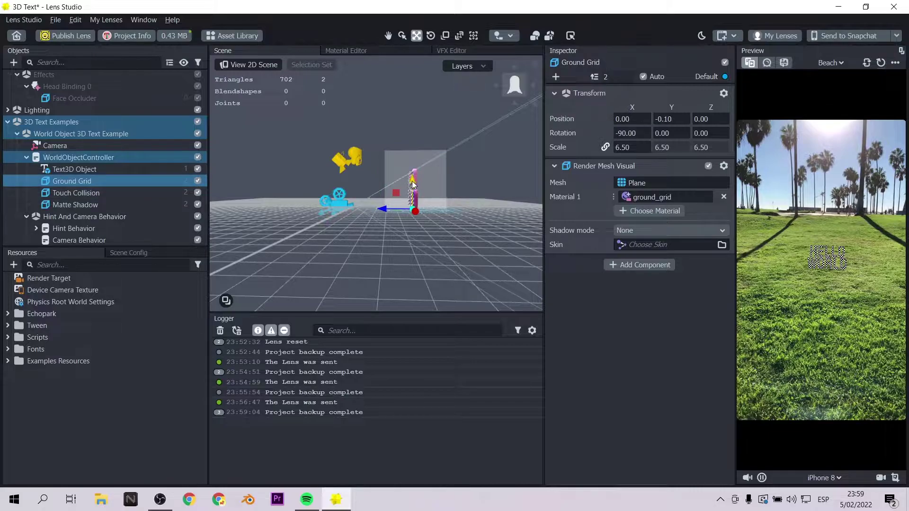
mouse_move(411, 189)
left_mouse_down("alt")
mouse_move(386, 248)
mouse_move(360, 255)
mouse_move(441, 247)
mouse_move(420, 198)
left_mouse_up("alt")
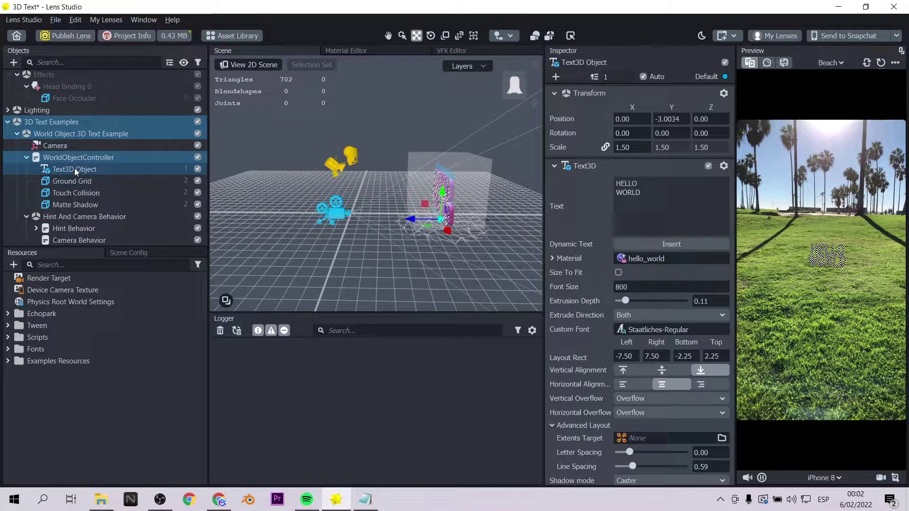
- Rename the Text3D Object to 1poem and replace its text with the three lines "He aquí el amor.", "Repito:" and "He aquí el amor."
double_click(74, 168)
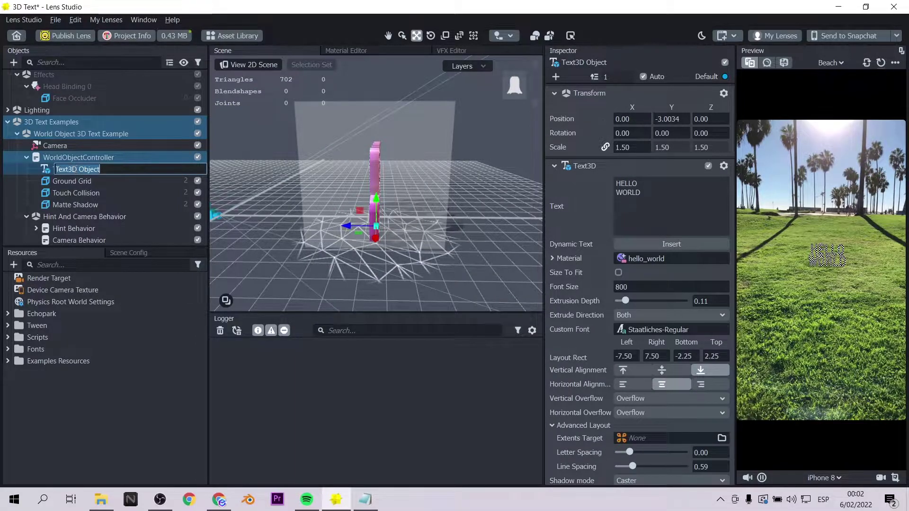
key("Return")
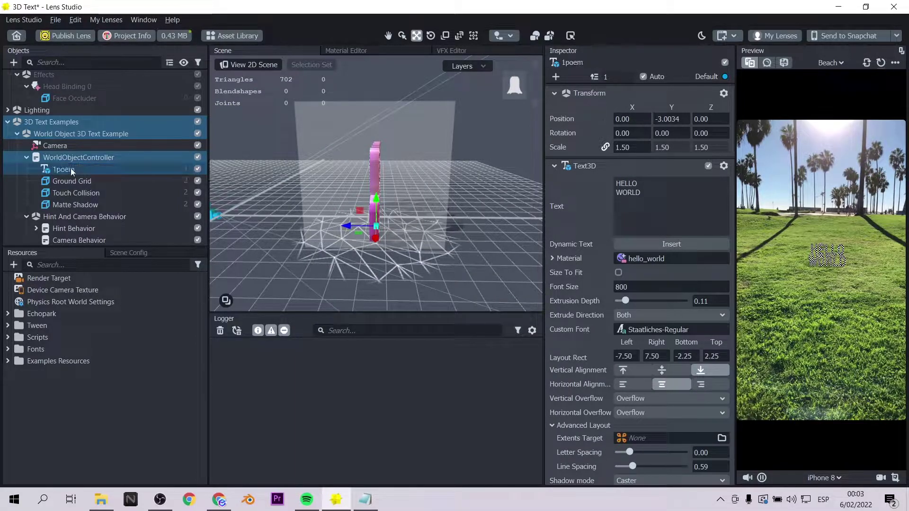
left_click_drag(301, 234, 375, 232, "alt")
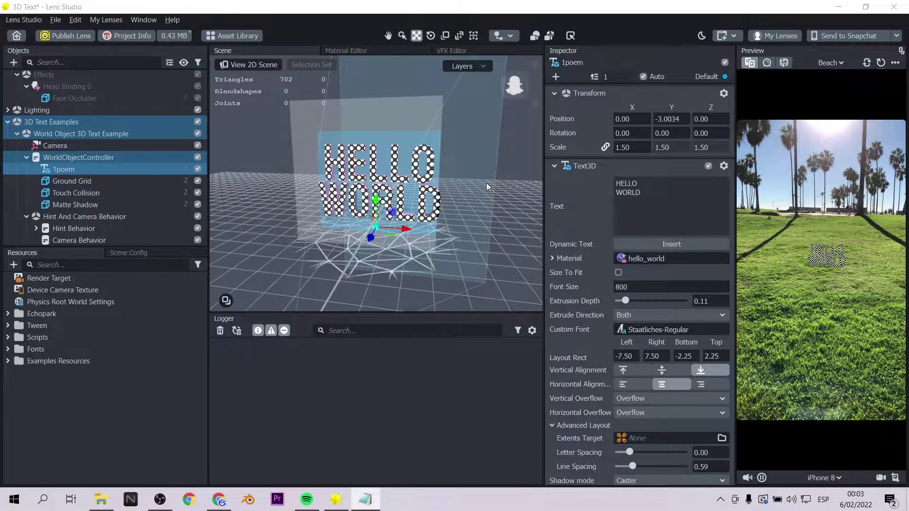
key("ctrl+a")
type("He aquí el amor. Repito: He aquí el amor.")
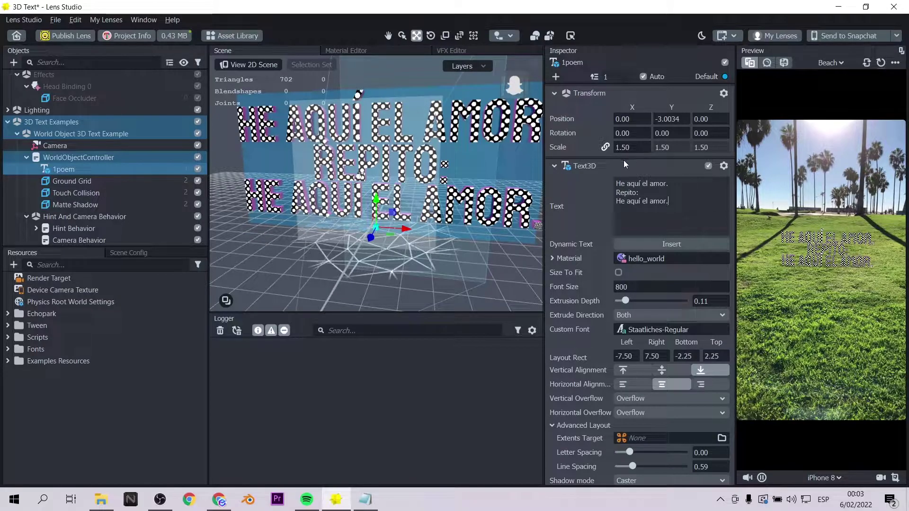
- Left-align the 1poem text horizontally and shift it to about -38.5 on X
left_click(629, 383)
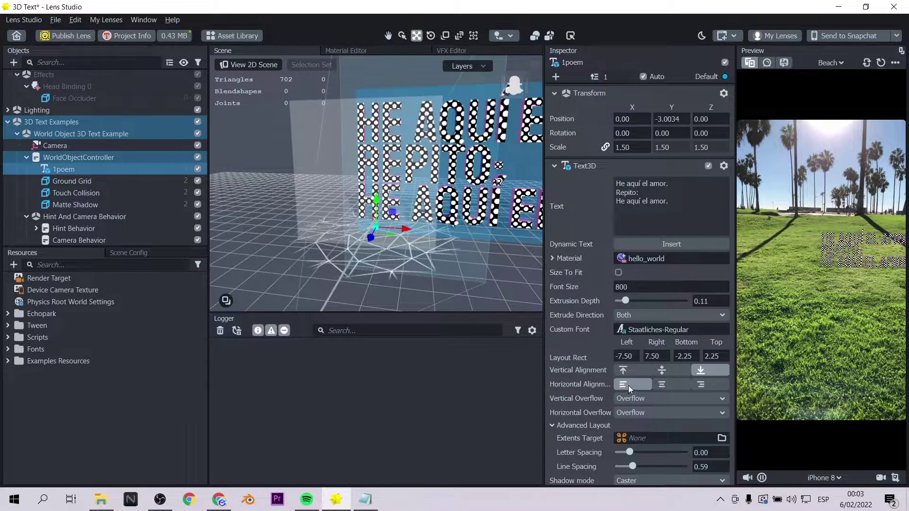
left_click_drag(402, 233, 342, 225)
- Set the 1poem text's font size to 600
key("Return")
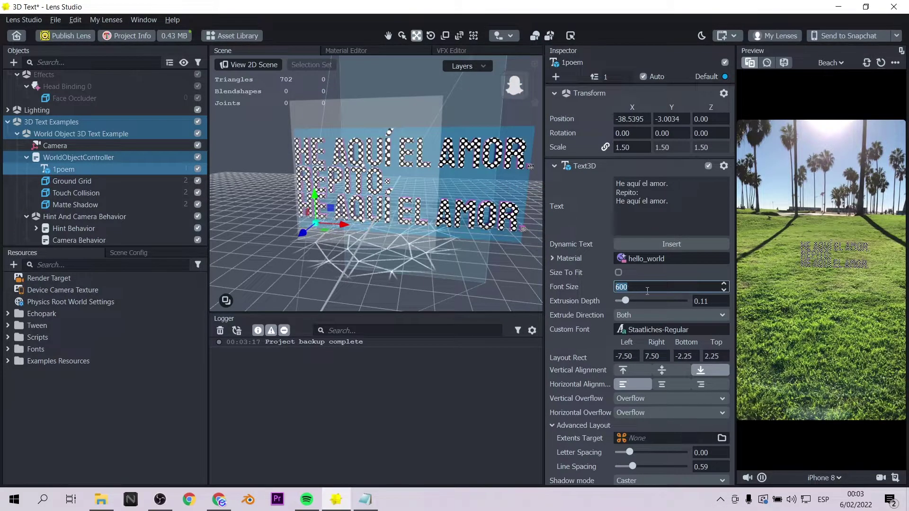
scroll(396, 231, "up", 3)
scroll(395, 231, "down", 4)
- Add an Image Object as a child of 1poem and move it beside the text, about -23.2 on X and 19.3 on Y
left_click(72, 171)
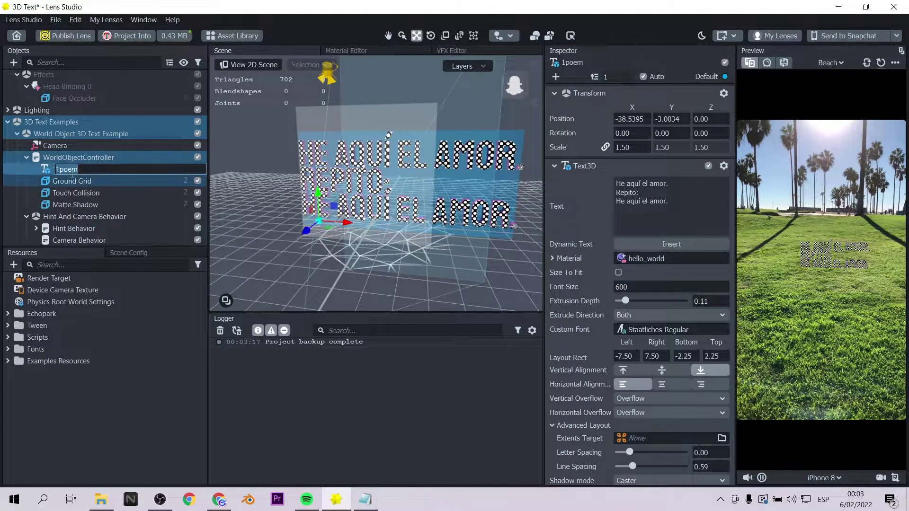
key("Return")
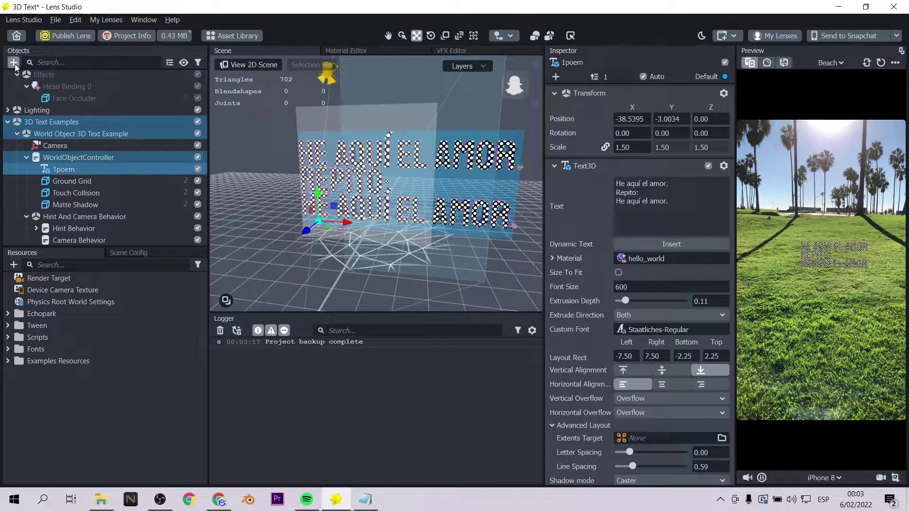
left_click(14, 62)
type("ima")
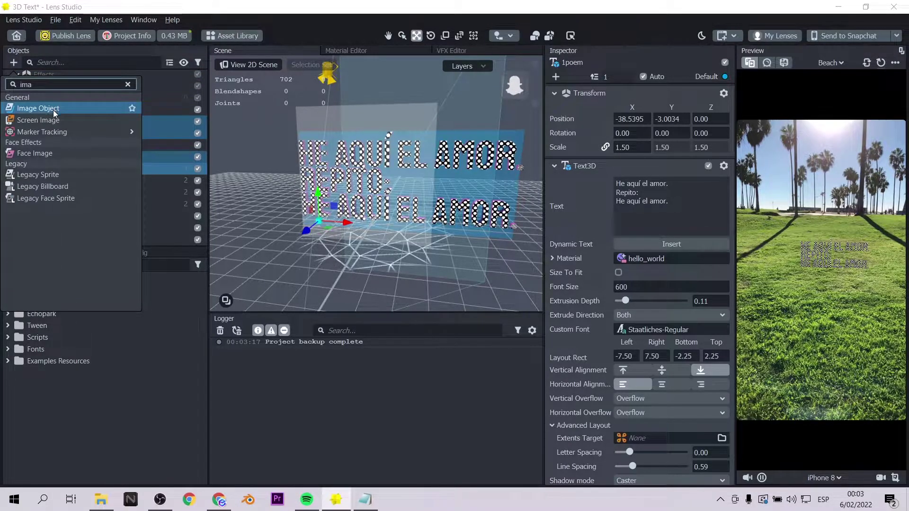
left_click(53, 109)
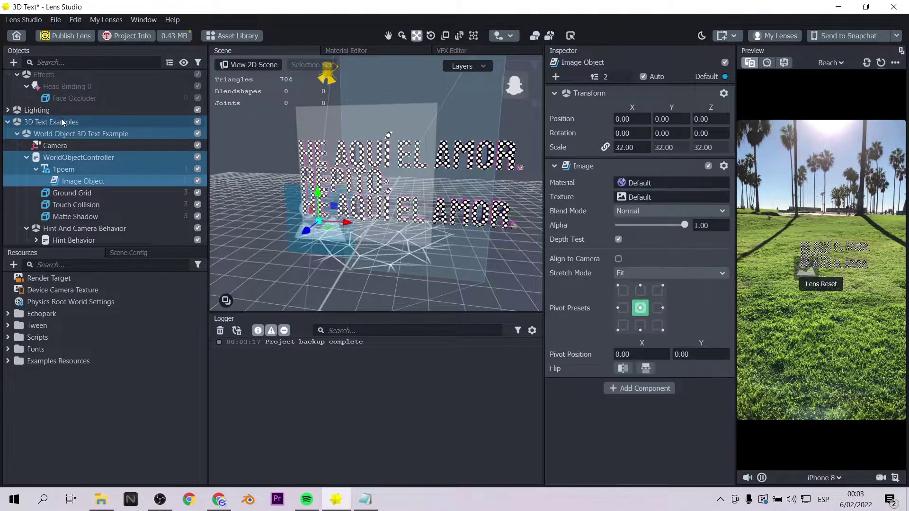
left_click_drag(332, 220, 272, 192)
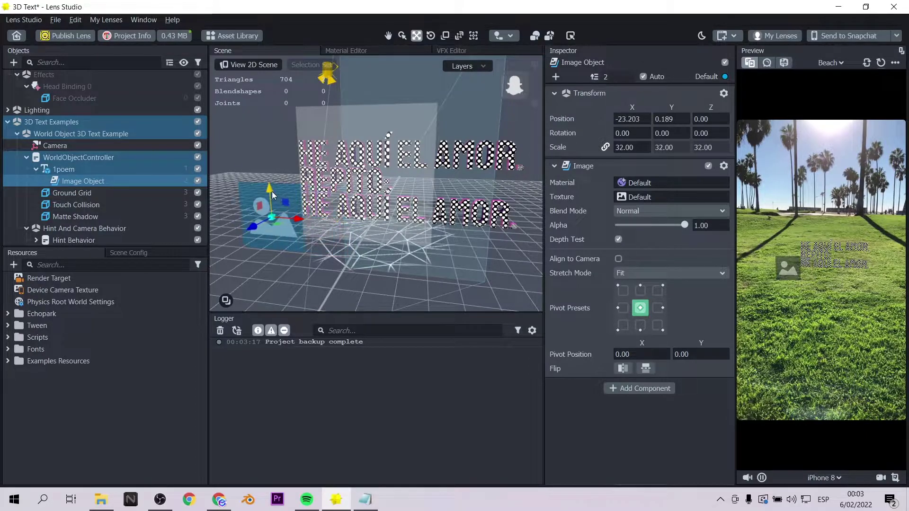
- Import the love picture from the imagenes folder and assign it as the Image Object's texture
left_click(644, 197)
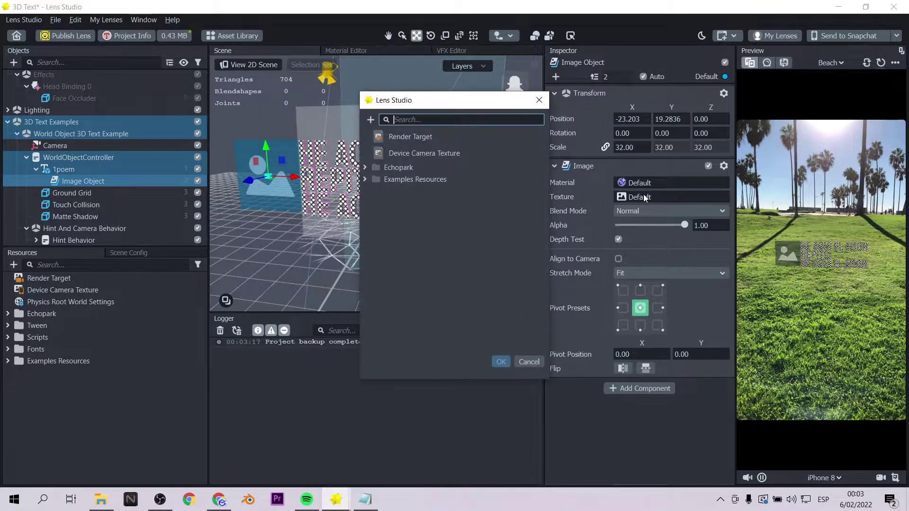
left_click(370, 120)
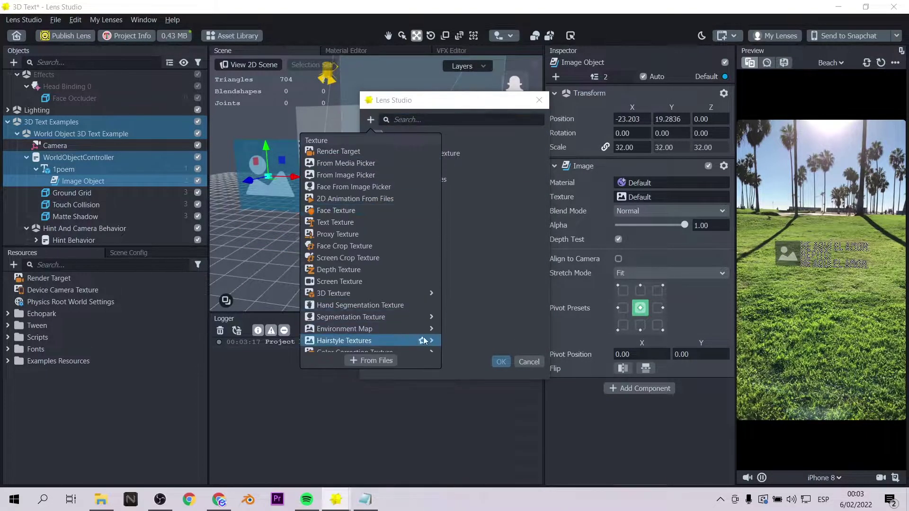
left_click(383, 363)
left_click(564, 230)
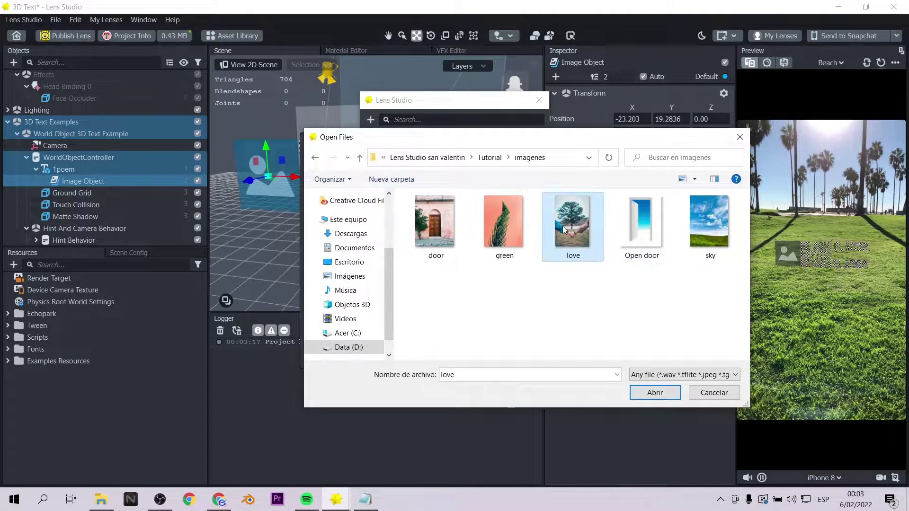
left_click(655, 393)
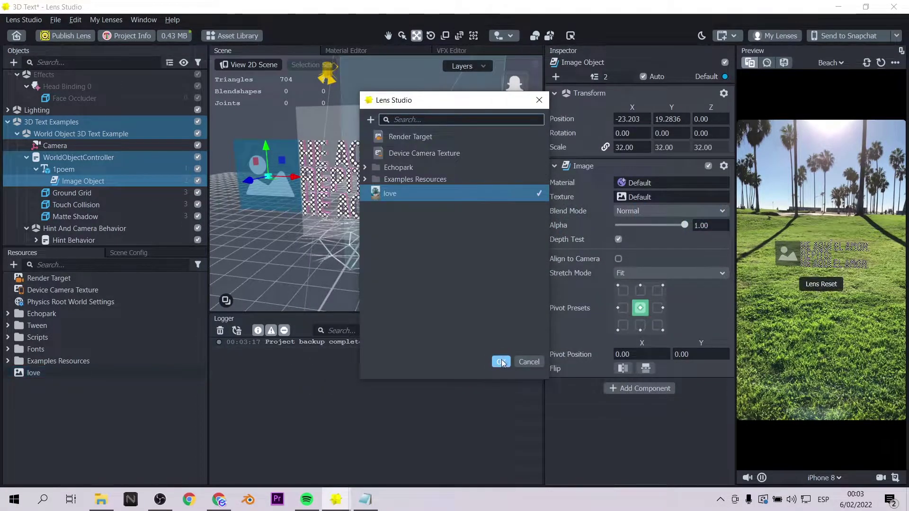
left_click(501, 359)
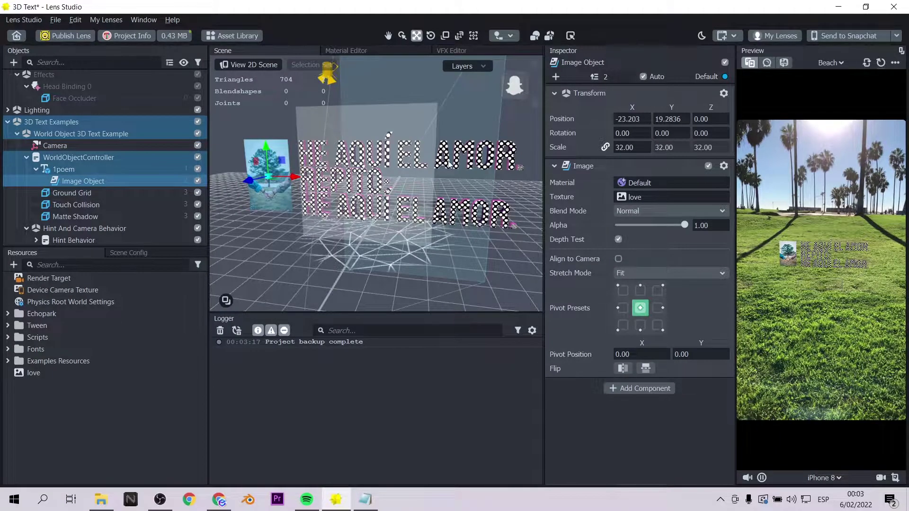
- Move the Image Object away from the text to about -29.8 on X and set its uniform scale to 62
type("5")
key("Return")
left_click_drag(295, 178, 281, 179)
left_click(624, 148)
type("62")
key("Return")
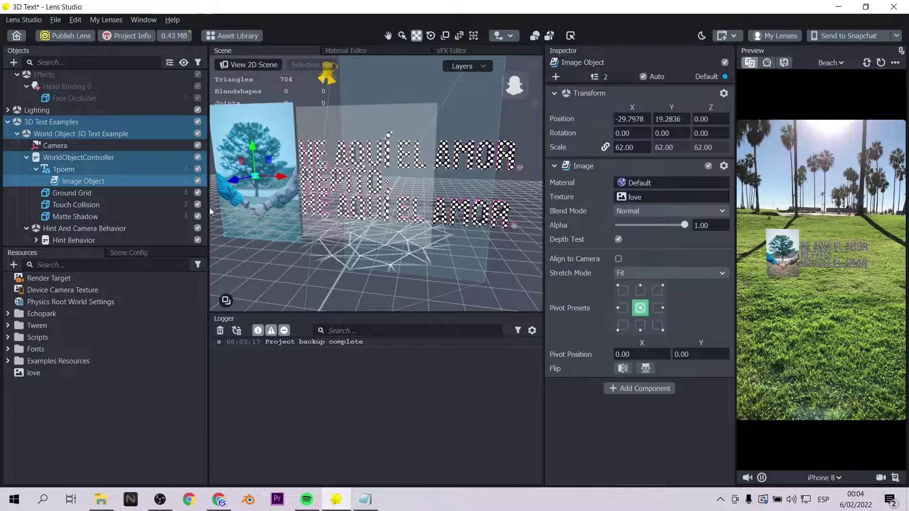
- Create a Simple PBR material and assign it to the 1poem text in place of hello_world
left_click(71, 169)
left_click(634, 258)
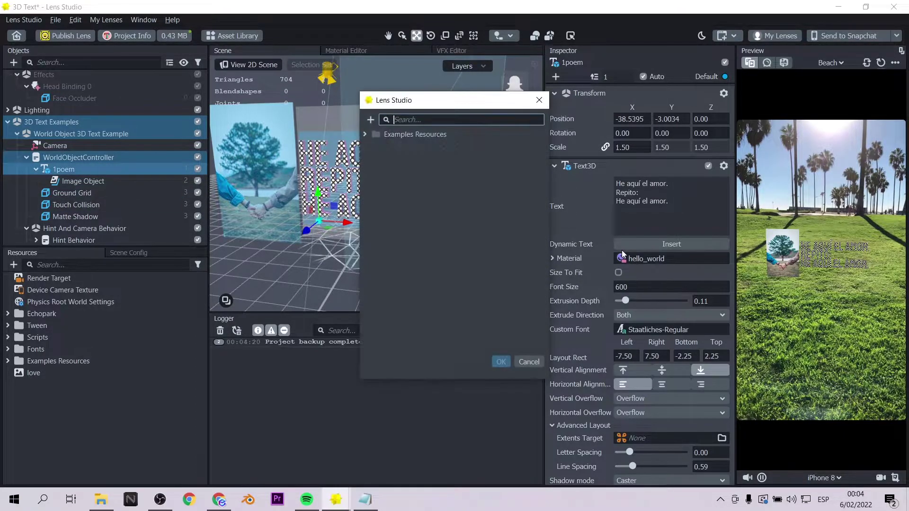
left_click(370, 120)
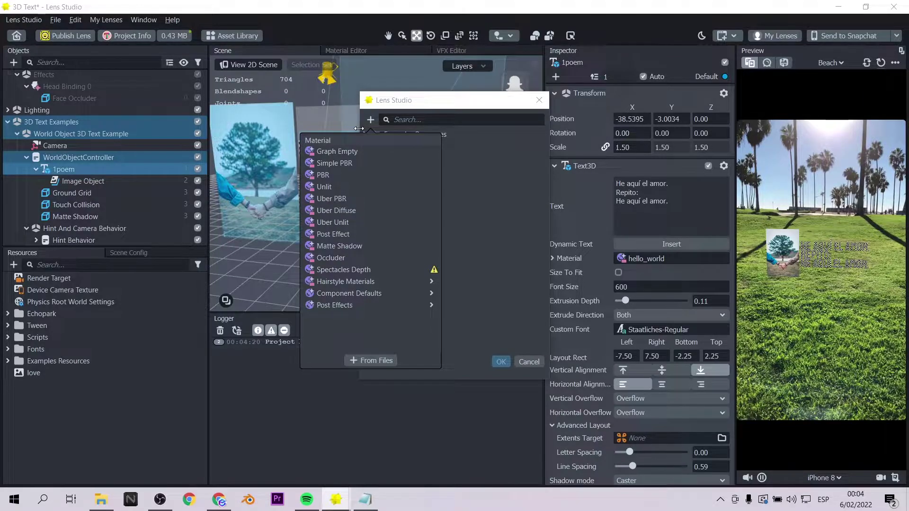
left_click(350, 162)
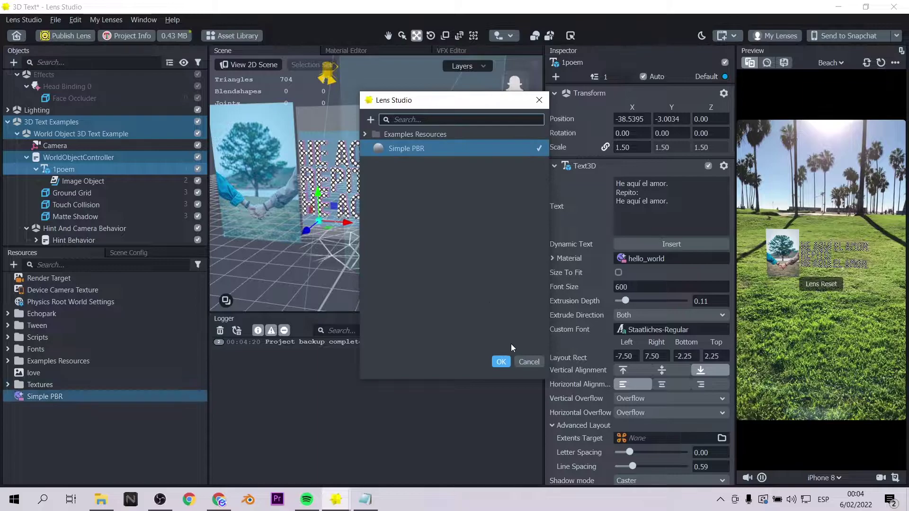
left_click(502, 362)
- Set the Simple PBR material's base color to purple, #aa00ff
left_click(42, 398)
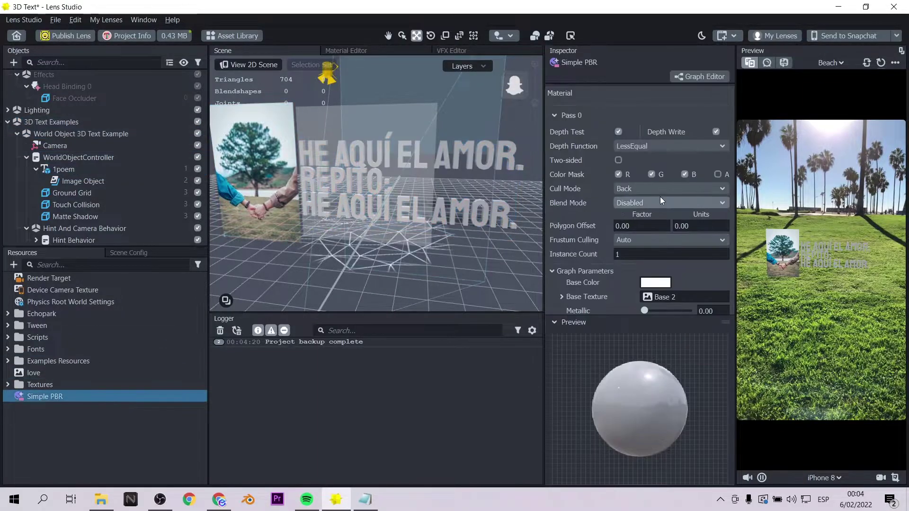
left_click(655, 257)
left_click(314, 176)
left_click(331, 176)
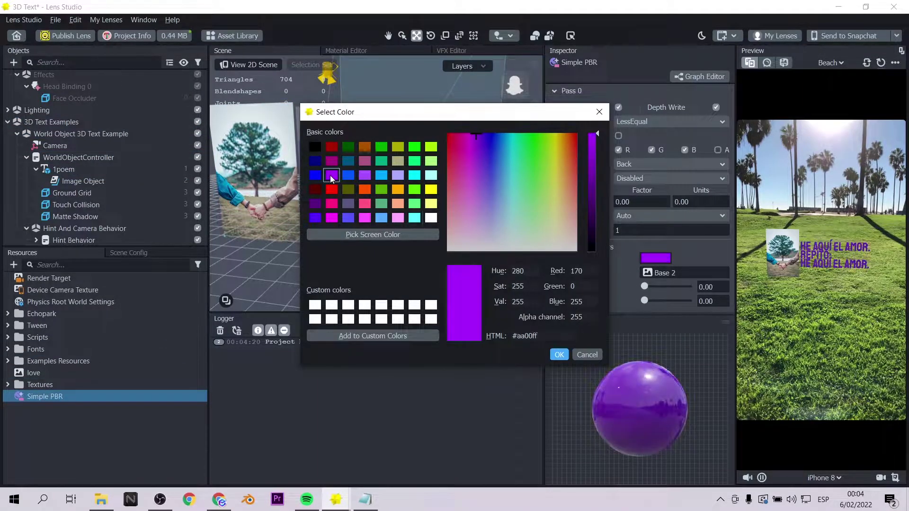
left_click(347, 163)
left_click(417, 176)
left_click(431, 175)
left_click(332, 174)
left_click(559, 355)
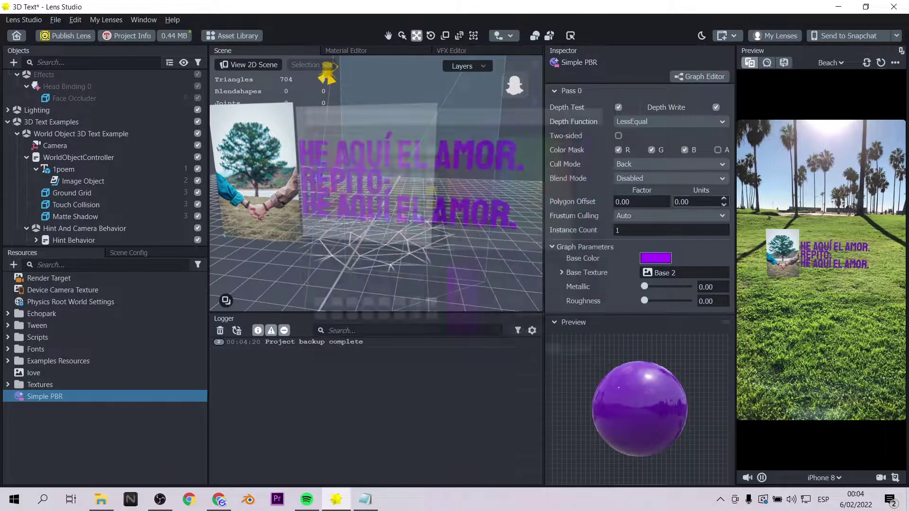
left_click(829, 64)
- Add another Image Object as a child of the 1poem text
left_click(492, 218)
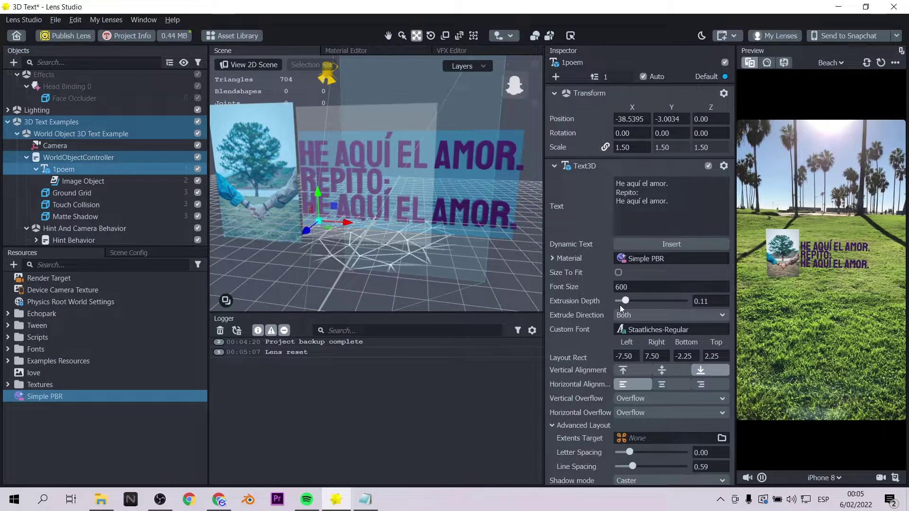
right_click_drag(502, 237, 460, 250)
left_click_drag(459, 246, 440, 244, "alt")
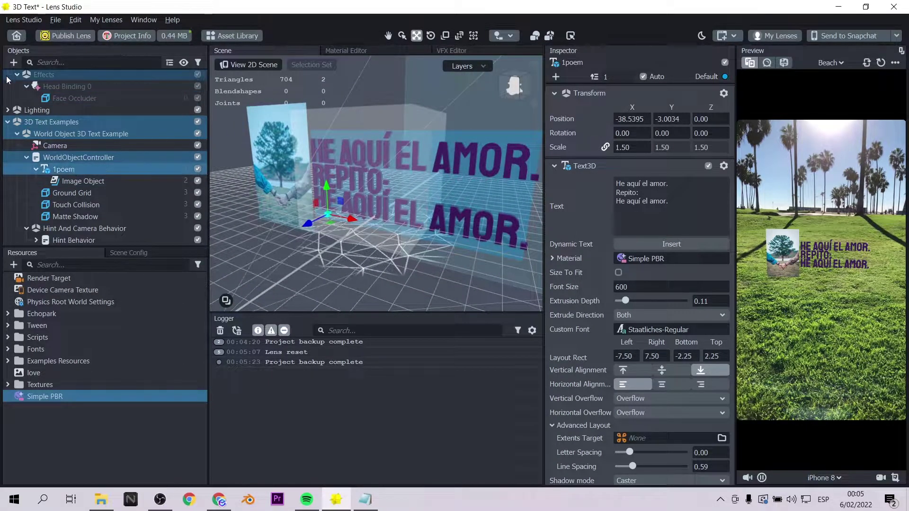
left_click(14, 62)
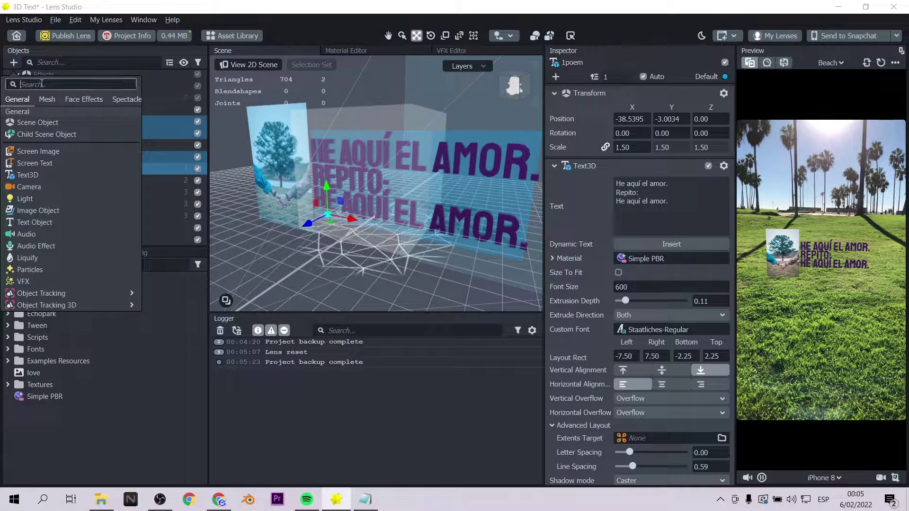
type("ima")
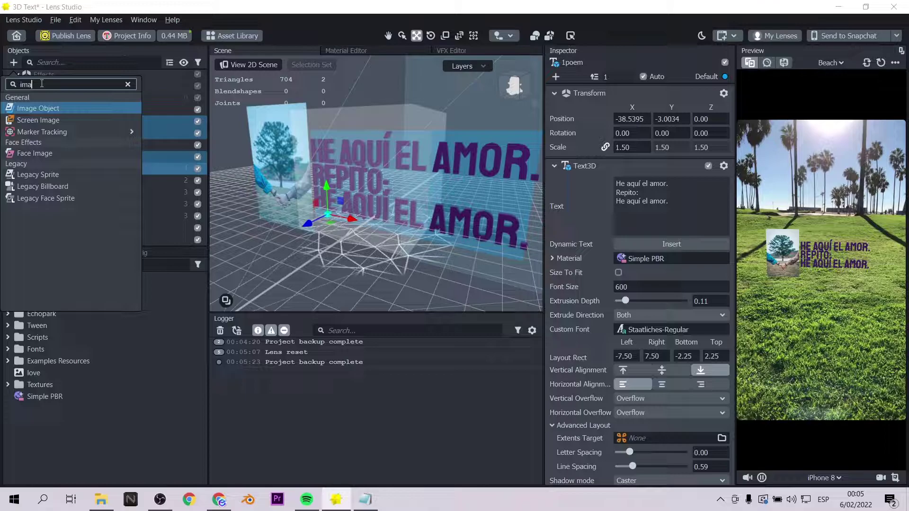
left_click(57, 108)
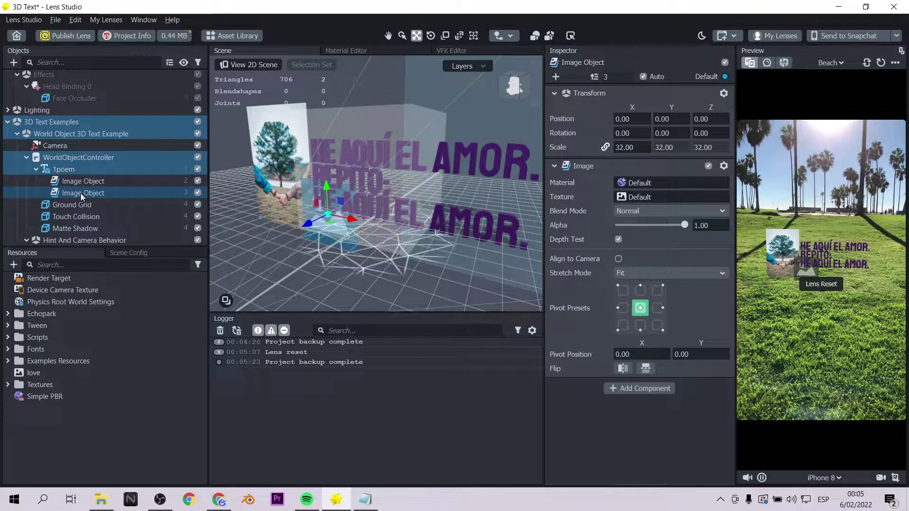
- Rename the new Image Object as occluder and the tree picture's Image Object as imagen 1poem
double_click(81, 193)
type("occluder")
key("Return")
left_click(76, 179)
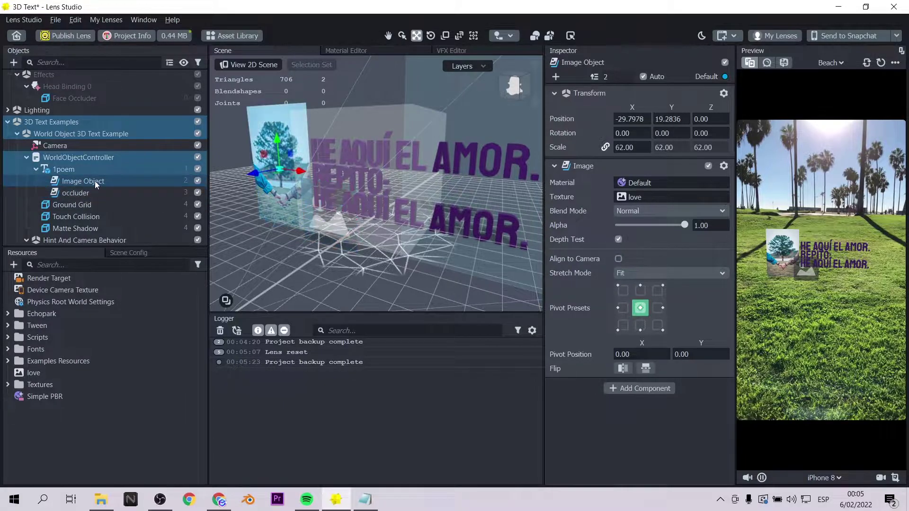
double_click(95, 181)
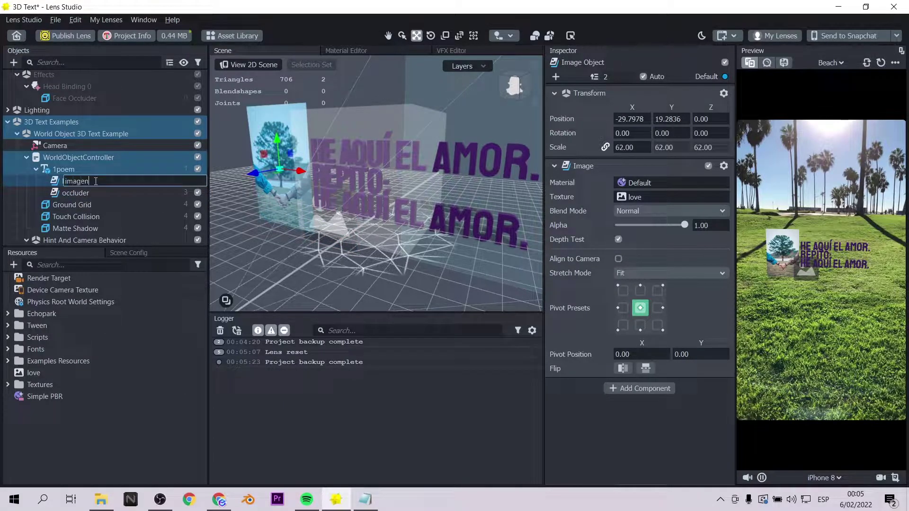
- Create an Occluder material and assign it to the occluder image in place of Default
left_click(89, 193)
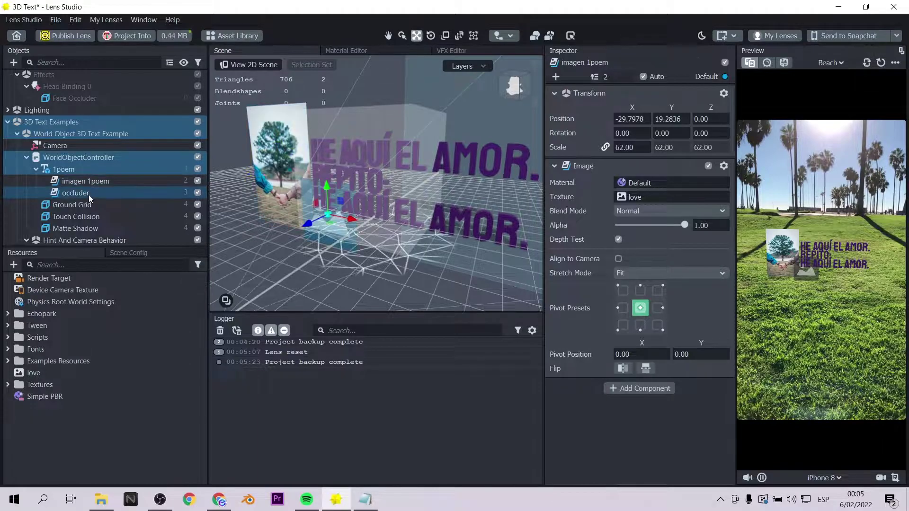
left_click(641, 181)
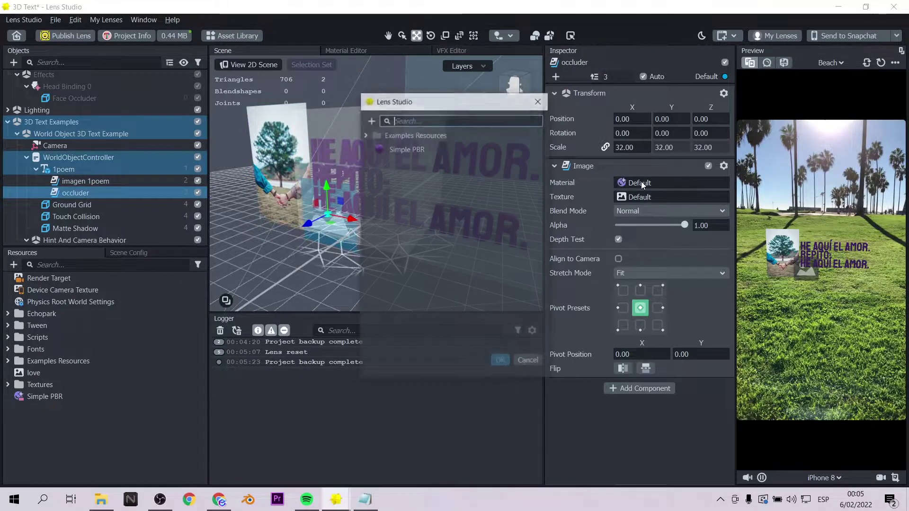
left_click(370, 120)
left_click(342, 263)
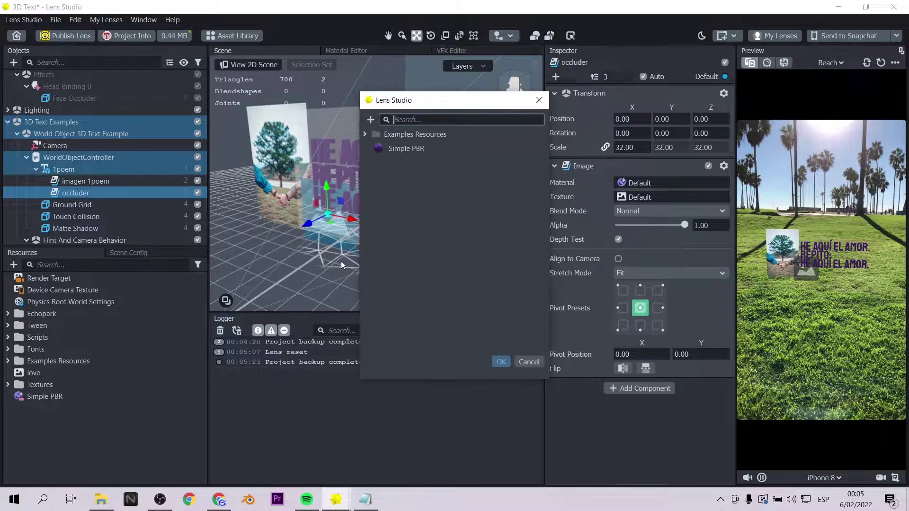
left_click(501, 362)
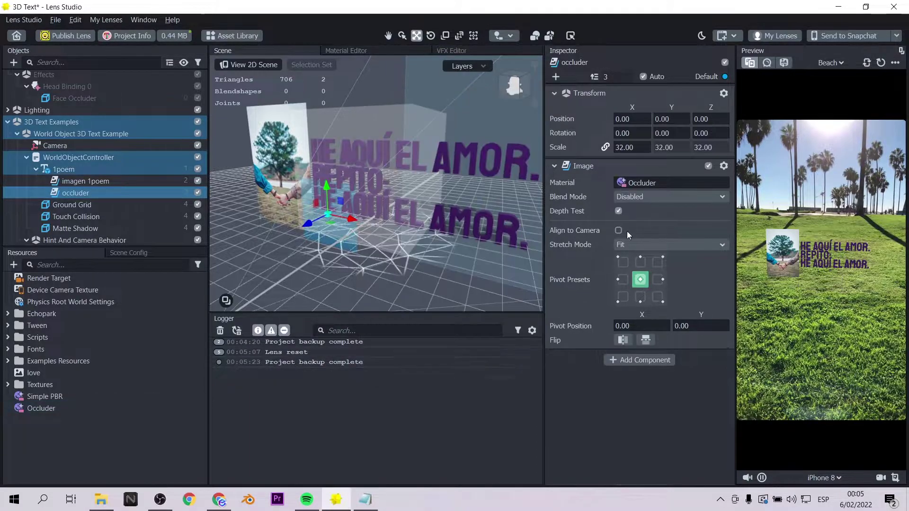
- Set the occluder's uniform scale to 152 and move it behind the text to about X 11.8, Y 29.7, Z -1.6
type("10")
key("Return")
right_click_drag(473, 204, 348, 218)
mouse_move(331, 201)
left_mouse_down()
mouse_move(357, 195)
mouse_move(333, 194)
left_mouse_up()
type("5")
key("Return")
right_click_drag(455, 208, 402, 247)
left_click_drag(350, 210, 380, 144)
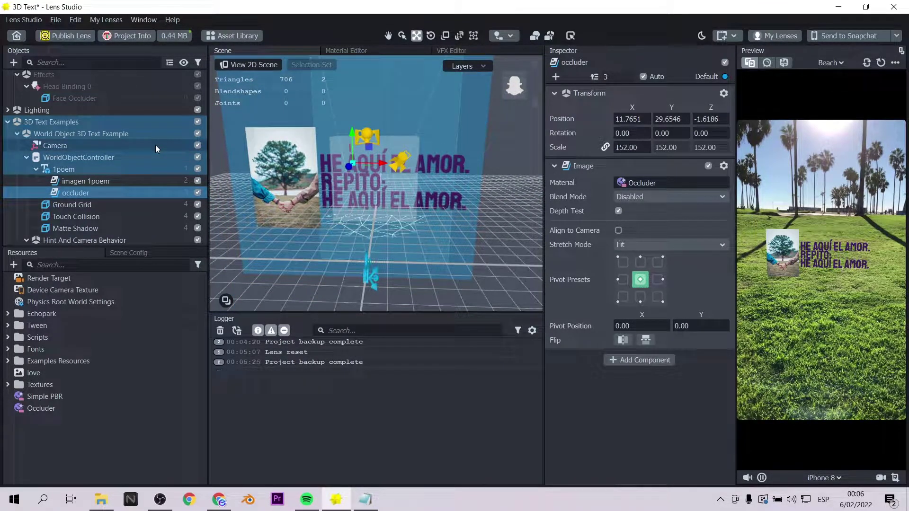
- Duplicate the 1poem text with its children and rename the copy as 2poem, clearing the log
left_click(61, 170)
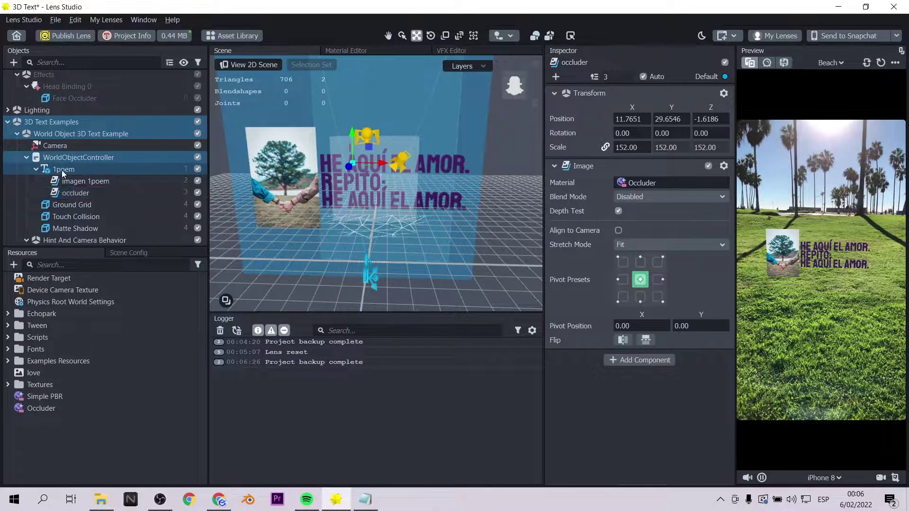
right_click(72, 170)
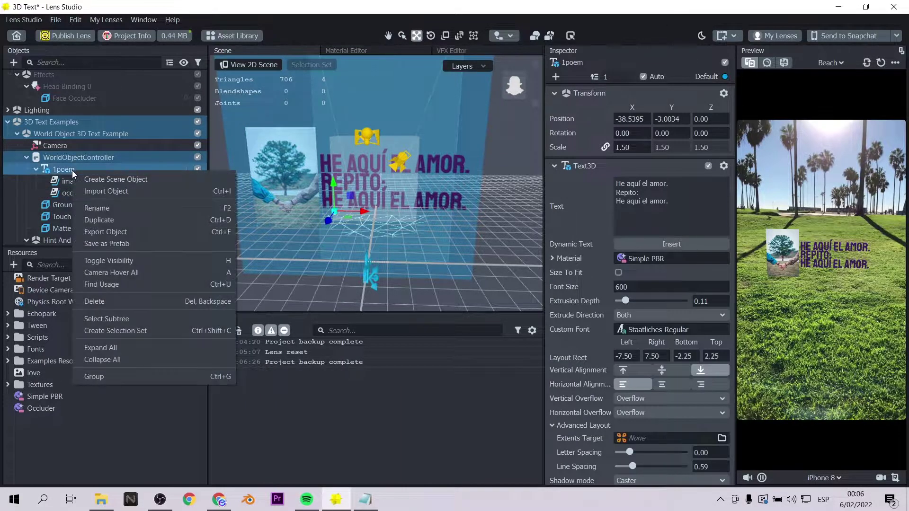
left_click(126, 217)
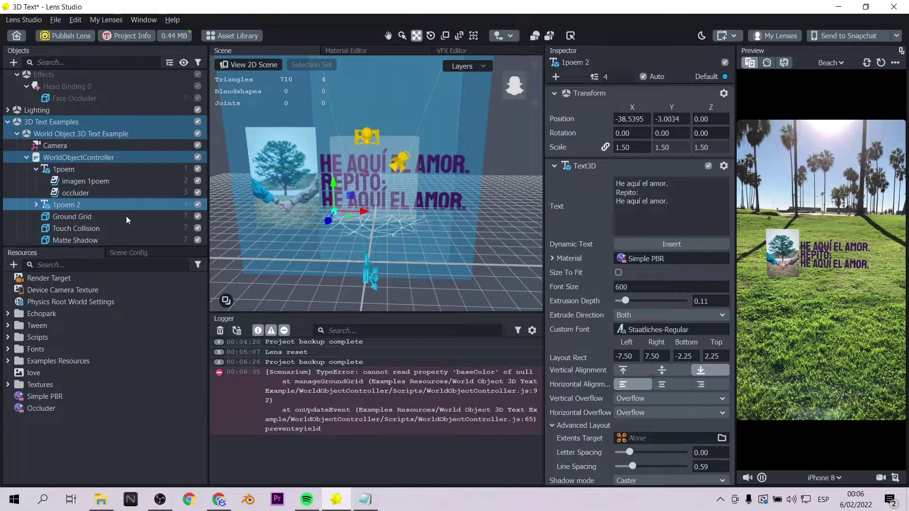
left_click(220, 331)
double_click(58, 204)
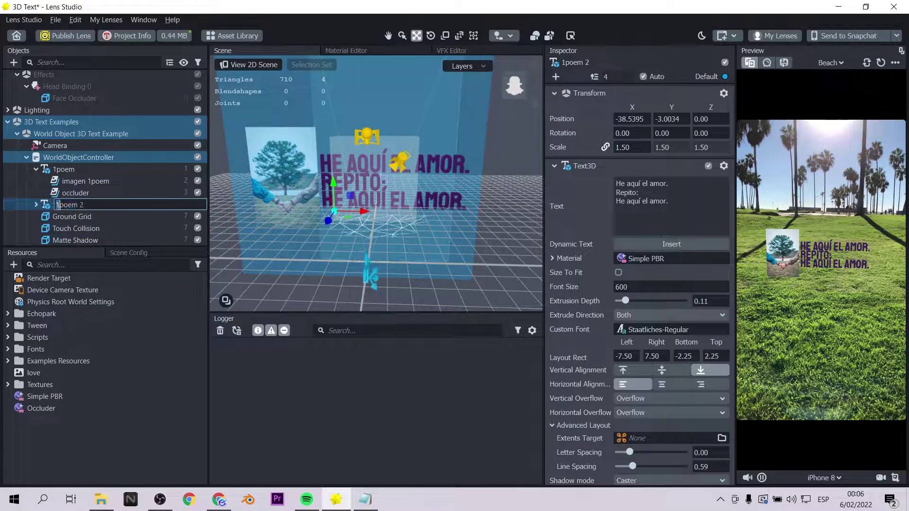
type("2poem")
key("Return")
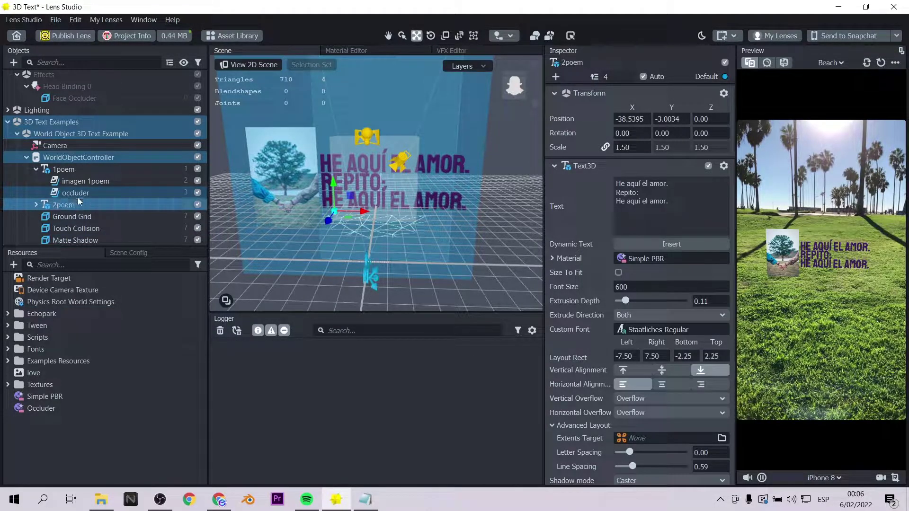
- Rename the picture inside 2poem as imagen 2poem
left_click(36, 204)
scroll(85, 194, "down", 1)
left_click(93, 185)
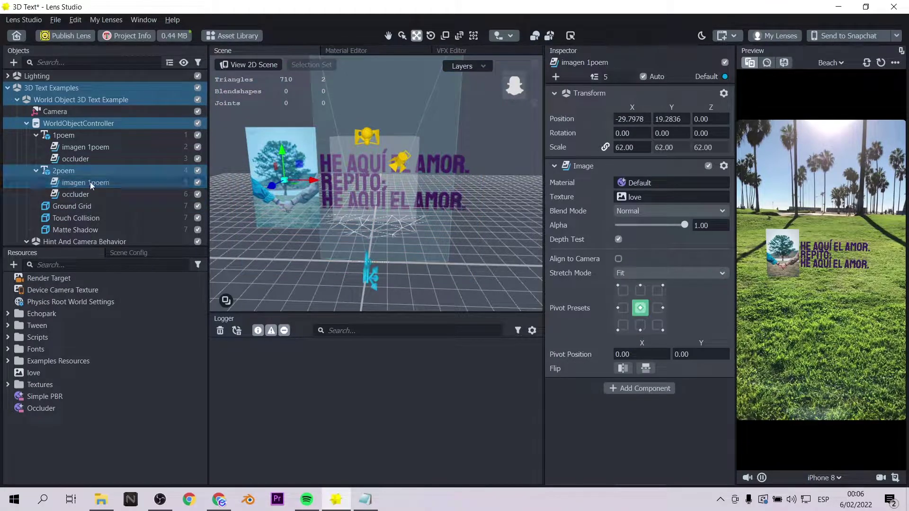
double_click(90, 182)
key("Delete")
type("22")
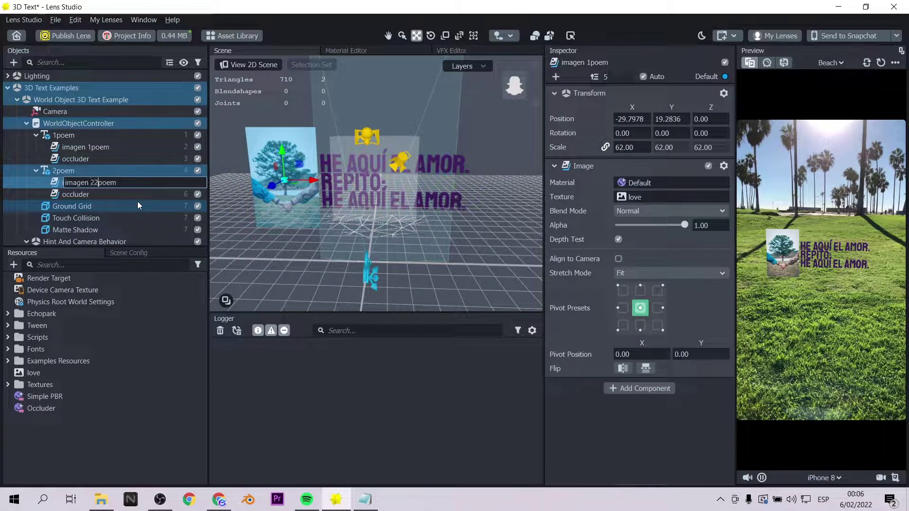
key("BackSpace")
key("Return")
- Move the 2poem text back behind the first poem to about -64.8 on Z
double_click(82, 172)
left_click_drag(370, 200, 385, 197)
right_click_drag(374, 283, 361, 270)
left_click_drag(382, 197, 397, 196)
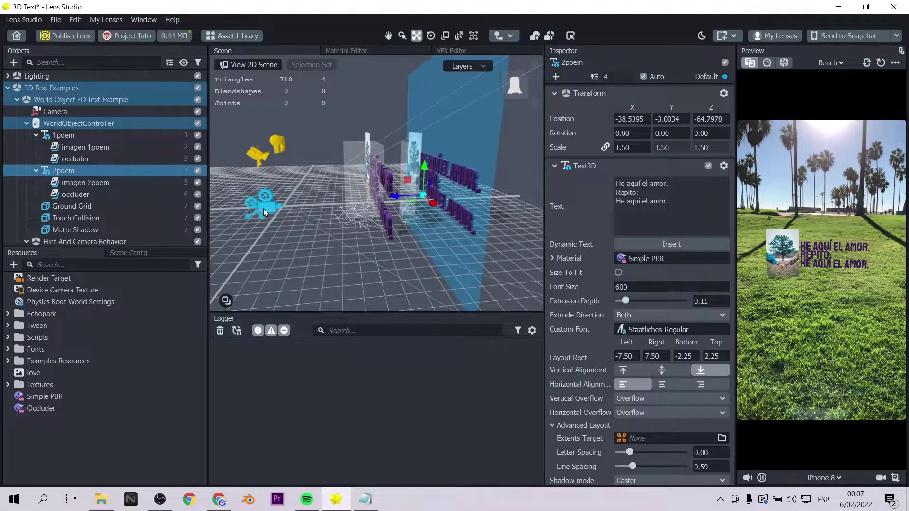
key("f")
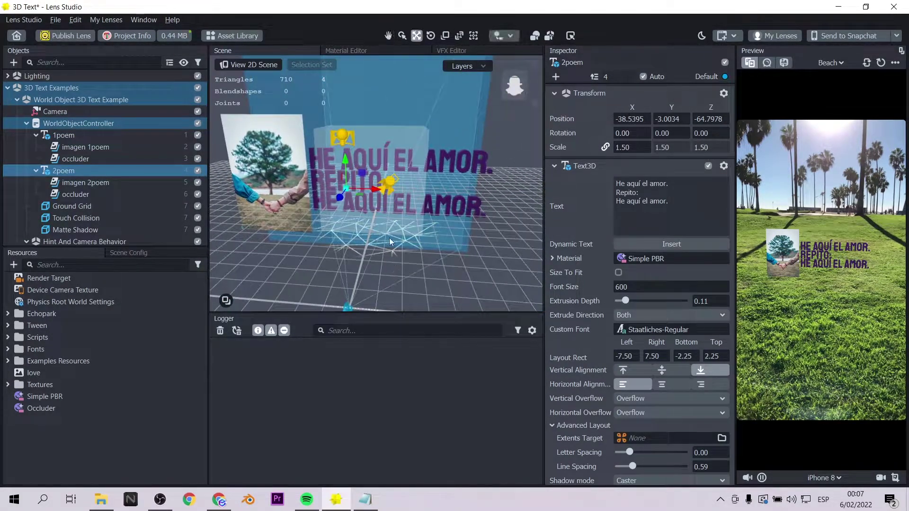
- Set the 2poem text's font size to 500
scroll(390, 237, "up", 12)
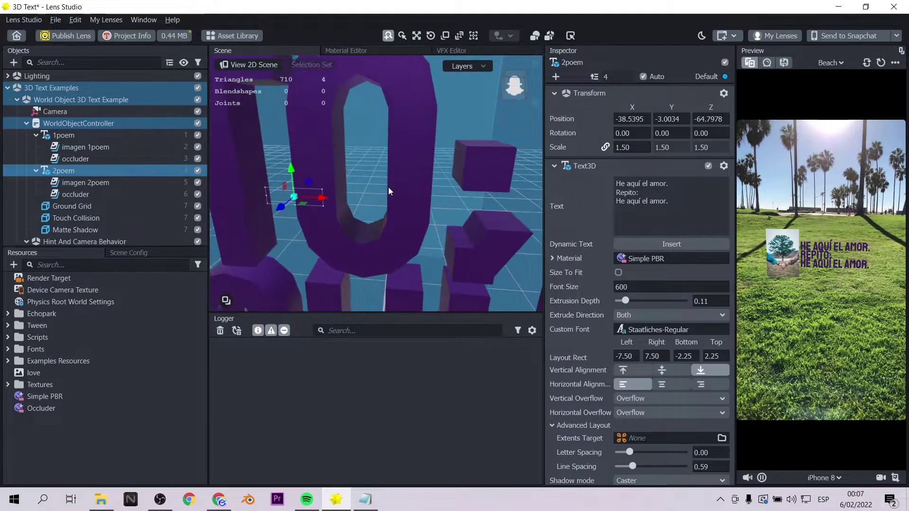
scroll(388, 187, "up", 5)
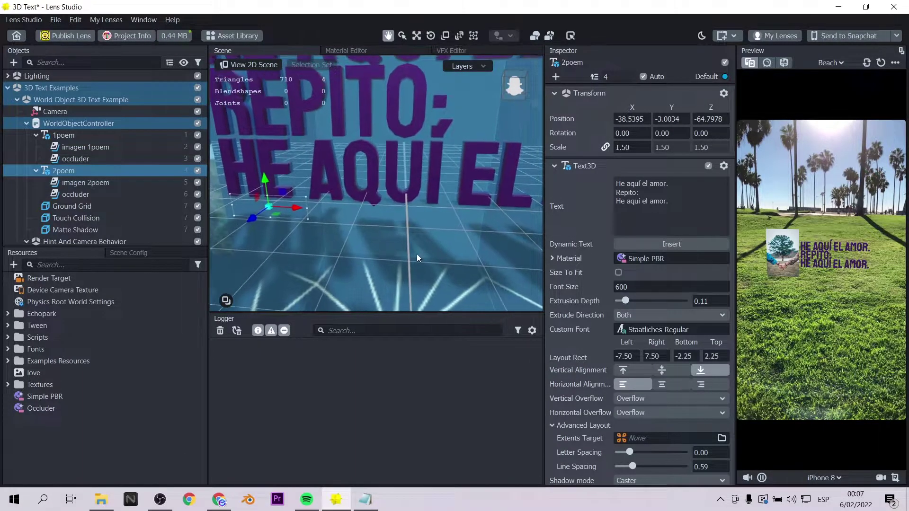
middle_click_drag(416, 252, 420, 255)
scroll(367, 173, "down", 3)
scroll(369, 174, "up", 2)
mouse_move(469, 219)
right_mouse_down()
mouse_move(442, 211)
mouse_move(455, 213)
right_mouse_up()
double_click(622, 287)
type("500")
key("Return")
scroll(473, 232, "up", 3)
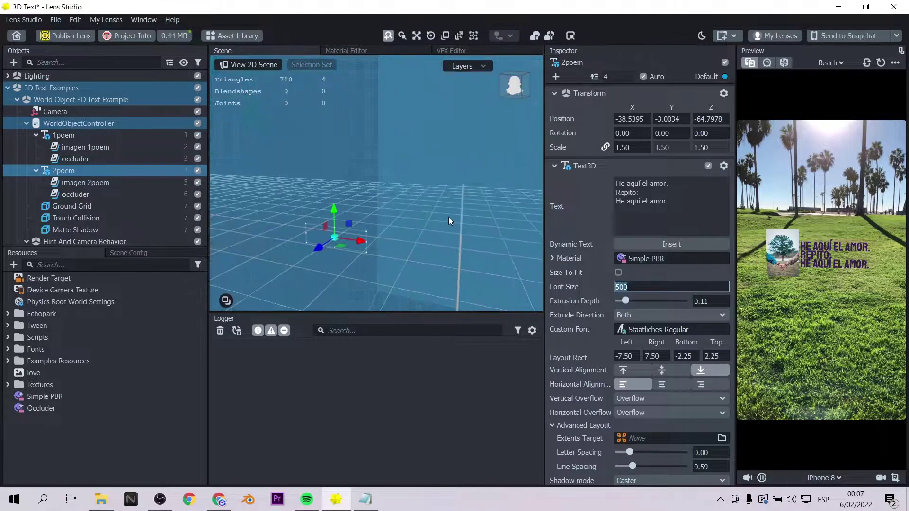
scroll(499, 254, "down", 5)
mouse_move(498, 254)
right_mouse_down()
mouse_move(483, 269)
mouse_move(503, 269)
mouse_move(498, 253)
right_mouse_up()
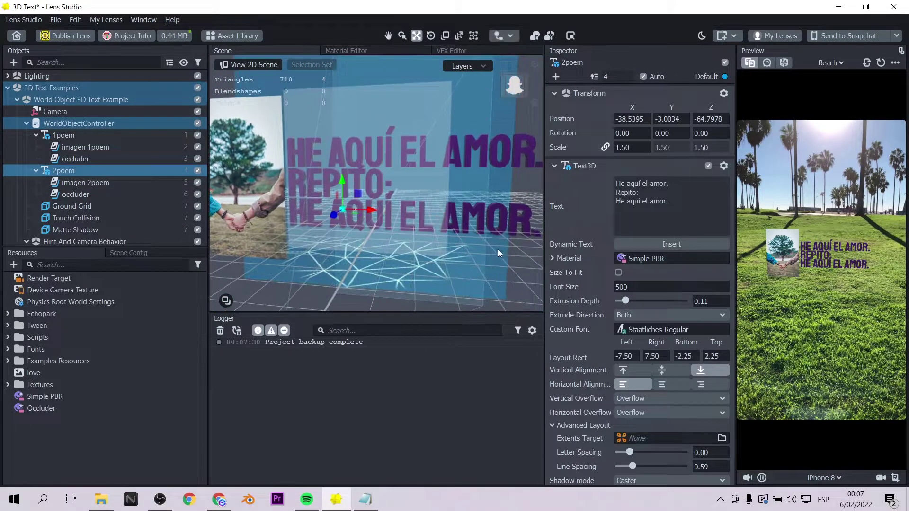
- Replace the 2poem text with "Pero mejor hablaremos de esta puerta. Una puerta es una puerta a la que yo golpeo día y noche,"
left_click_drag(502, 221, 460, 229, "alt")
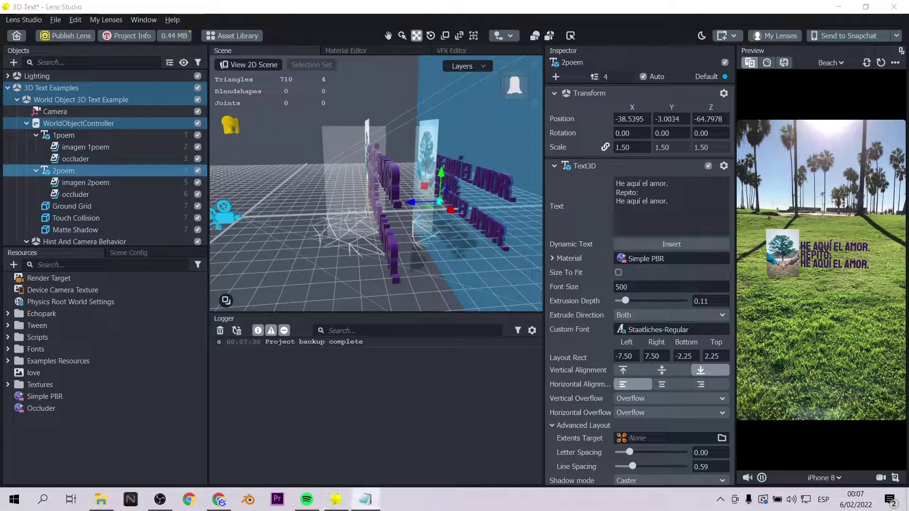
key("ctrl+a")
type("Pero mejor hablaremos de esta puerta. Una puerta es una puerta a la que yo golpeo día y noche,")
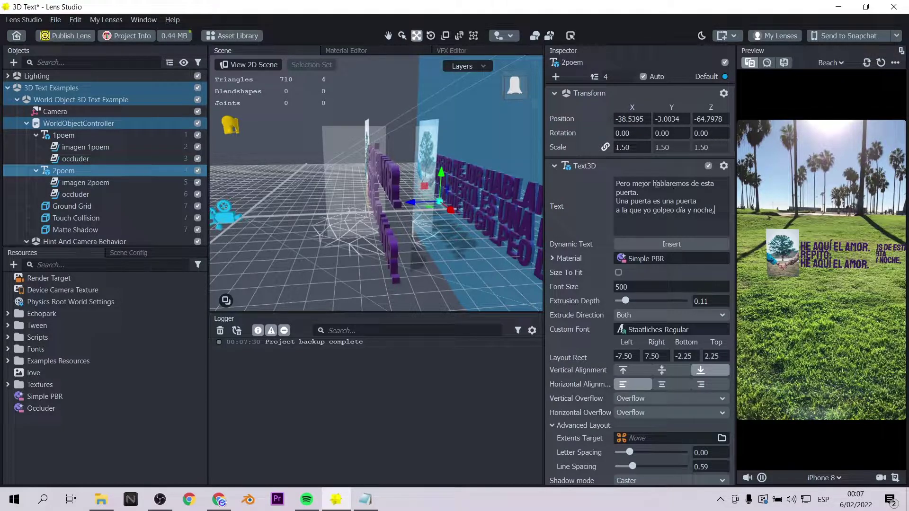
- Break the 2poem verse into seven short lines, splitting after "mejor", "hablaremos de", "puerta.", "Una puerta", "es una puerta" and "golpeo"
key("Return")
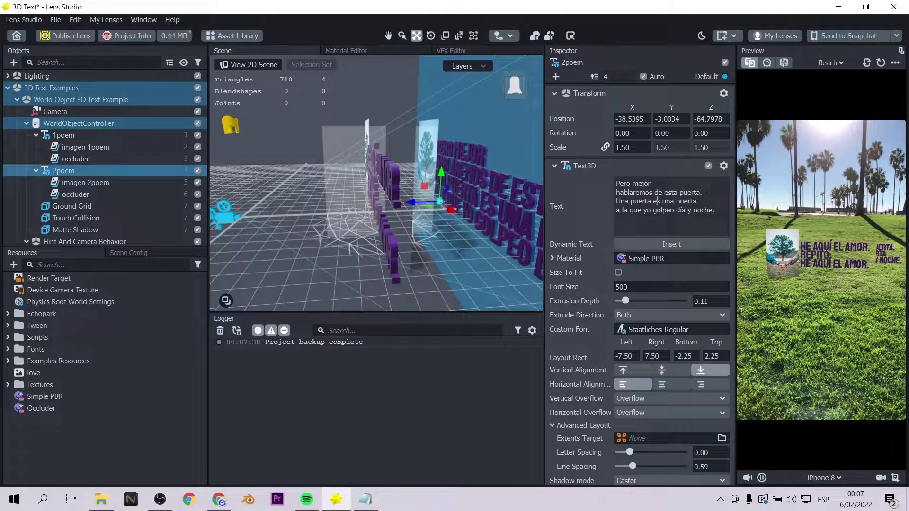
key("Left")
key("Return")
key("Down")
key("Right")
key("Right")
key("Right")
key("Right")
key("Right")
key("Right")
key("Right")
key("Right")
key("Right")
key("Right")
key("Right")
key("Right")
key("Right")
key("Right")
key("Right")
key("Right")
key("Right")
key("Right")
key("Right")
key("Return")
scroll(410, 164, "down", 3)
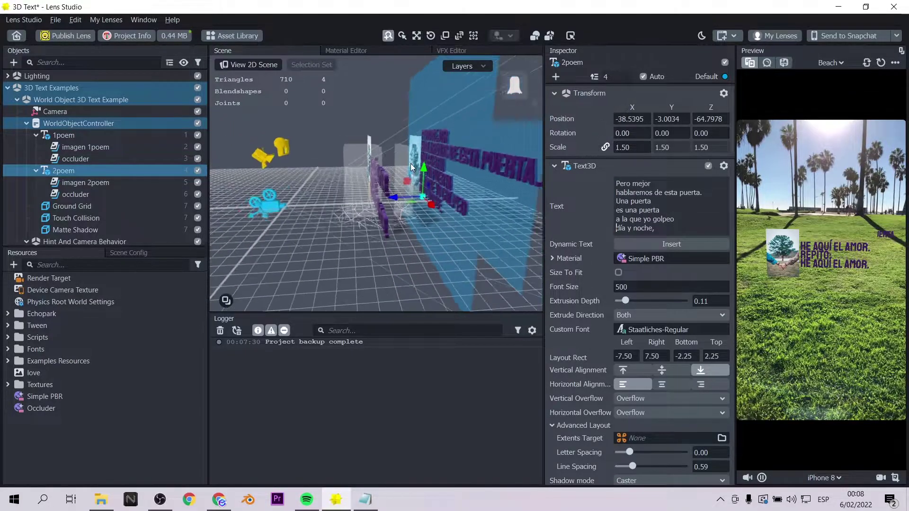
left_click(666, 193)
key("Return")
- Reduce the 2poem text's font size to 350
scroll(684, 201, "down", 3)
scroll(683, 200, "up", 2)
mouse_move(403, 239)
right_mouse_down()
mouse_move(426, 246)
mouse_move(405, 237)
right_mouse_up()
left_click_drag(403, 234, 296, 234, "alt")
type("4")
- Import the Open door picture from files and assign it as the texture of imagen 2poem
left_click(87, 183)
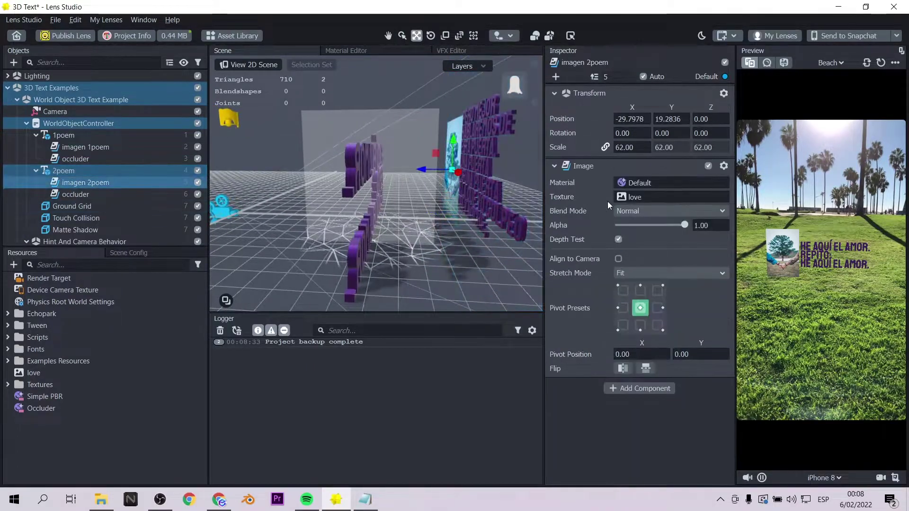
left_click(633, 197)
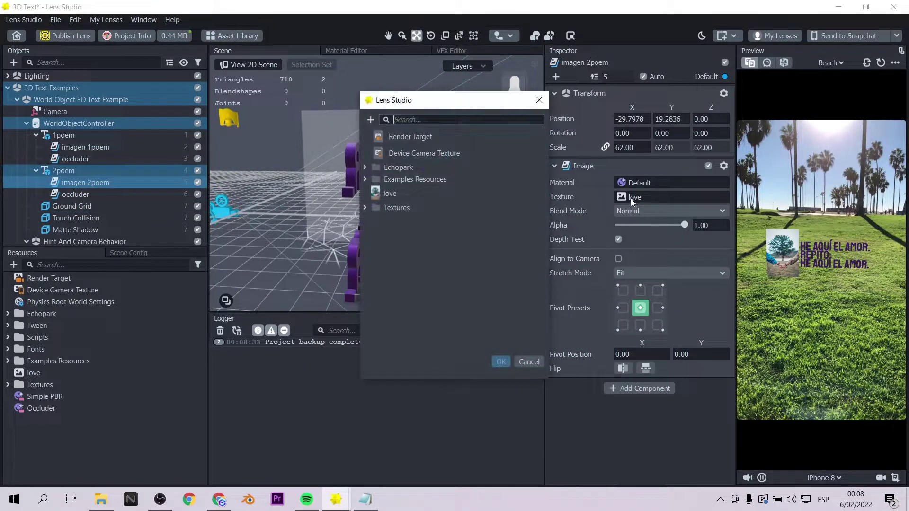
left_click(370, 121)
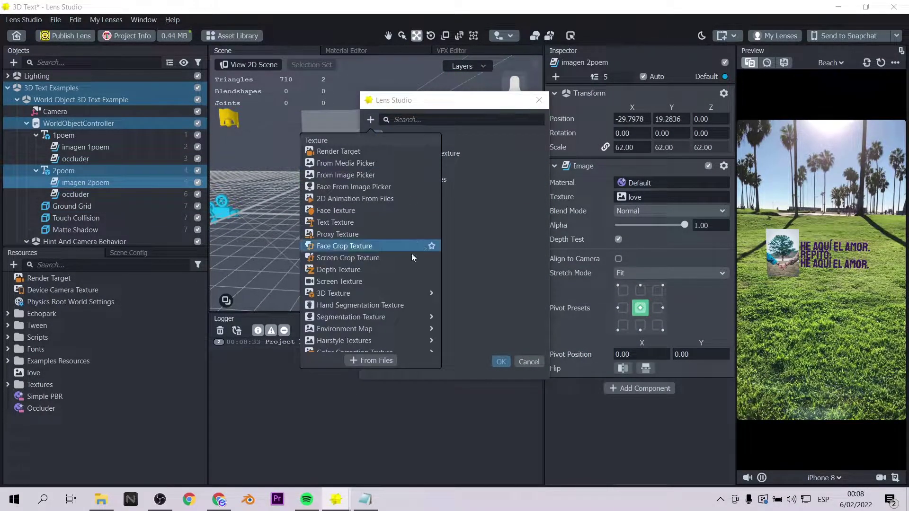
left_click(375, 360)
left_click(642, 223)
left_click(653, 392)
- Reposition imagen 2poem so the door picture stands beside the start of the second verse
right_click_drag(519, 216, 461, 80)
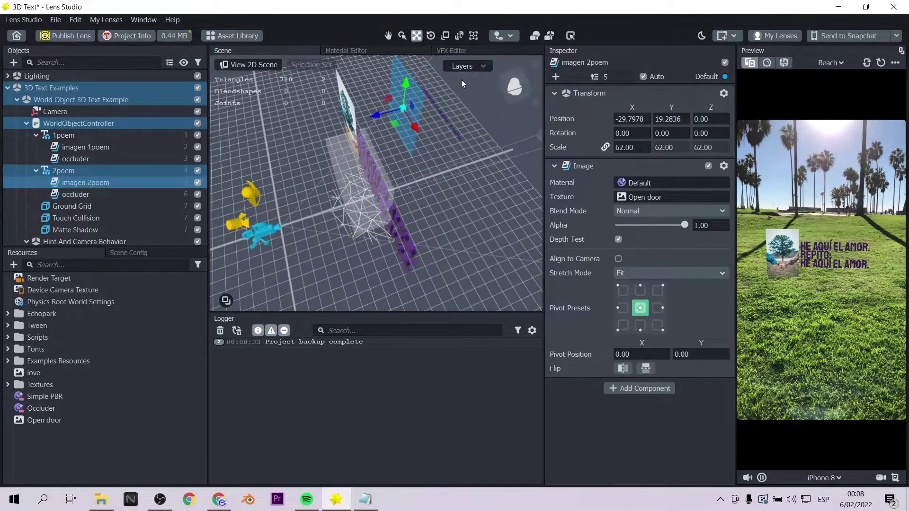
left_click_drag(407, 133, 415, 132)
scroll(402, 142, "up", 5)
middle_click_drag(402, 142, 366, 209)
right_click_drag(366, 209, 408, 263)
left_click(408, 265)
key("w")
left_click(97, 182)
left_click_drag(337, 158, 354, 163)
right_click_drag(374, 184, 454, 204)
- Move the 2poem text with its children to about X -31.7, Y 2.6, Z -82.5
left_click(85, 171)
scroll(410, 267, "down", 2)
right_click_drag(410, 267, 360, 228)
left_click(78, 183)
right_click_drag(407, 184, 478, 232)
left_click(71, 171)
right_click_drag(426, 209, 374, 250)
left_click_drag(365, 259, 379, 260)
right_click_drag(393, 263, 351, 186)
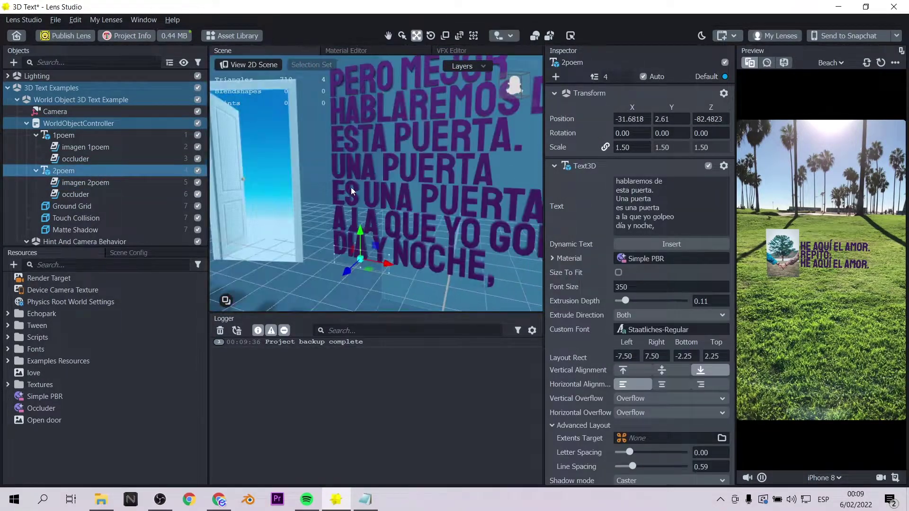
- Create another Simple PBR material for the 2poem text and open its properties
left_click(633, 259)
left_click(373, 360)
left_click(370, 165)
left_click(52, 432)
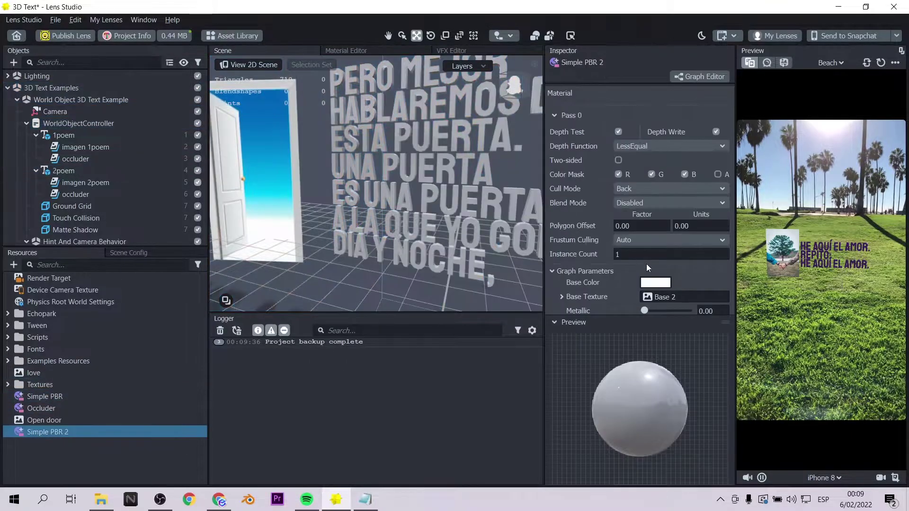
- Set the Simple PBR 2 material's base color to dark navy blue and its metallic value to about 0.37
left_click(656, 283)
left_click(314, 160)
left_click(563, 355)
left_click_drag(644, 310, 661, 310)
scroll(398, 213, "up", 5)
scroll(399, 212, "down", 10)
right_click_drag(399, 212, 435, 248)
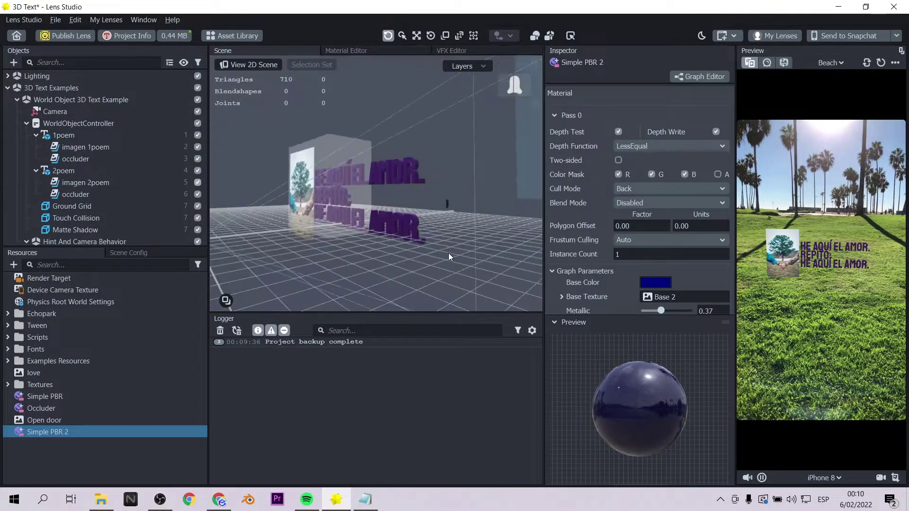
- Refine the Simple PBR 2 material with a lighter blue base color, lower metallic and higher roughness
scroll(435, 249, "up", 5)
scroll(611, 289, "down", 1)
mouse_move(661, 287)
left_mouse_down()
mouse_move(669, 286)
mouse_move(652, 287)
left_mouse_up()
left_click(655, 258)
left_click(563, 354)
left_click(656, 259)
left_click(564, 354)
left_click_drag(647, 301, 669, 300)
- Set the font size of the first verse's 3D text to 500
right_click_drag(379, 222, 431, 252)
scroll(431, 252, "up", 3)
left_click(431, 252)
double_click(624, 287)
type("500")
key("Return")
- Shift the 2poem occluder slightly so it sits at about X 11.8, Y 29.7, Z -2.6
right_click_drag(388, 204, 450, 270)
scroll(462, 252, "down", 5)
left_click(90, 172)
left_click(79, 194)
left_click_drag(413, 166, 418, 166)
right_click_drag(398, 203, 441, 216)
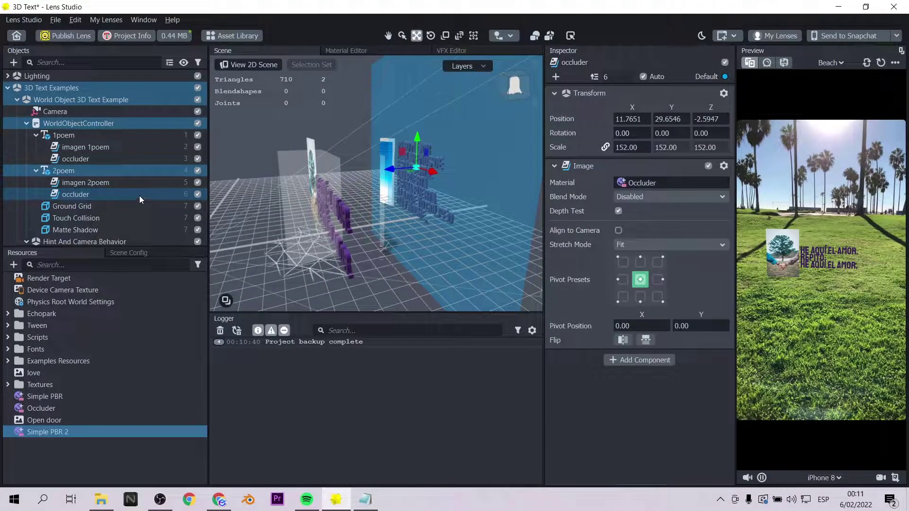
- Duplicate the 2poem text with its children and move the copy back to about Z -163.4
left_click(85, 171)
key("ctrl+d")
left_click_drag(375, 211, 432, 204)
right_click_drag(402, 222, 327, 234)
left_click_drag(440, 210, 452, 211)
scroll(416, 237, "up", 5)
right_click_drag(417, 237, 350, 246)
- Replace the copy's text with "y aunque nadie responda, el aire es el aire de todos los dias, las plantas son verdes como siempre,"
left_click(704, 187)
key("ctrl+a")
type("y aunque nadie responda, el aire es el aire de todos los dias, las plantas son verdes como siempre,")
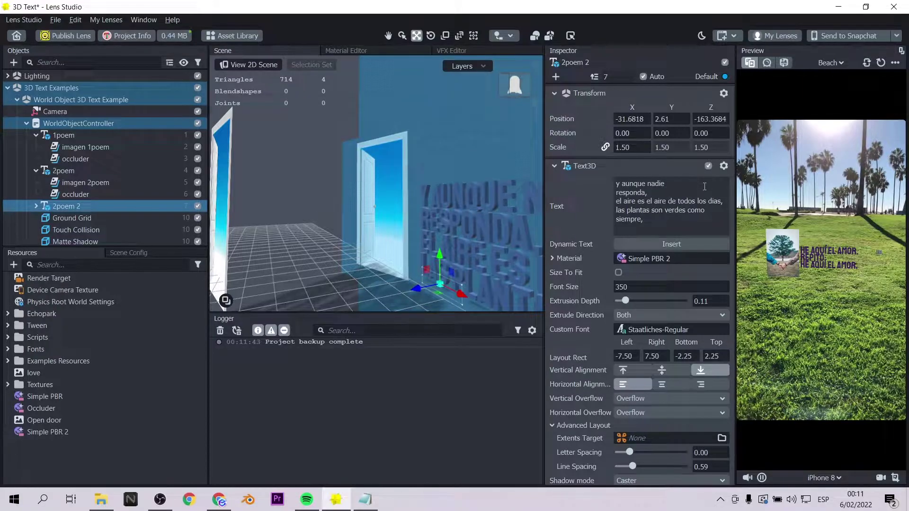
right_click_drag(417, 213, 416, 236)
- Rename the duplicated text 3poem and its image child imagen 3poem
left_click(36, 207)
double_click(66, 206)
type("3poem")
left_click(94, 219)
double_click(93, 219)
type("imagen 3poem")
- Rotate imagen 3poem to about 0° on Y and shift the green plant picture along the third verse
scroll(358, 225, "up", 2)
key("e")
left_click_drag(360, 224, 366, 223)
key("w")
left_click_drag(386, 220, 458, 225)
right_click_drag(416, 246, 488, 251)
left_click_drag(354, 216, 382, 215)
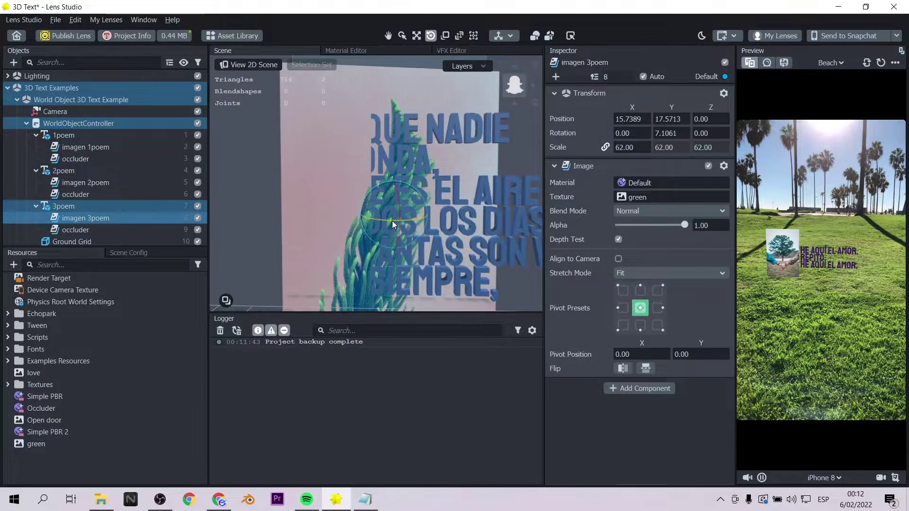
- Set the scale of imagen 3poem to 100 and raise the picture behind the third verse
double_click(623, 149)
type("100")
key("Return")
left_click(416, 36)
right_click_drag(417, 213, 434, 192)
left_click_drag(385, 134, 386, 95)
right_click_drag(409, 183, 401, 165)
scroll(402, 165, "down", 5)
left_click_drag(398, 128, 397, 115)
- Break the third verse into shorter lines and give the 3poem text a new Simple PBR material
left_click(63, 206)
left_click(664, 219)
key("Return")
right_click_drag(426, 198, 450, 191)
left_click(671, 258)
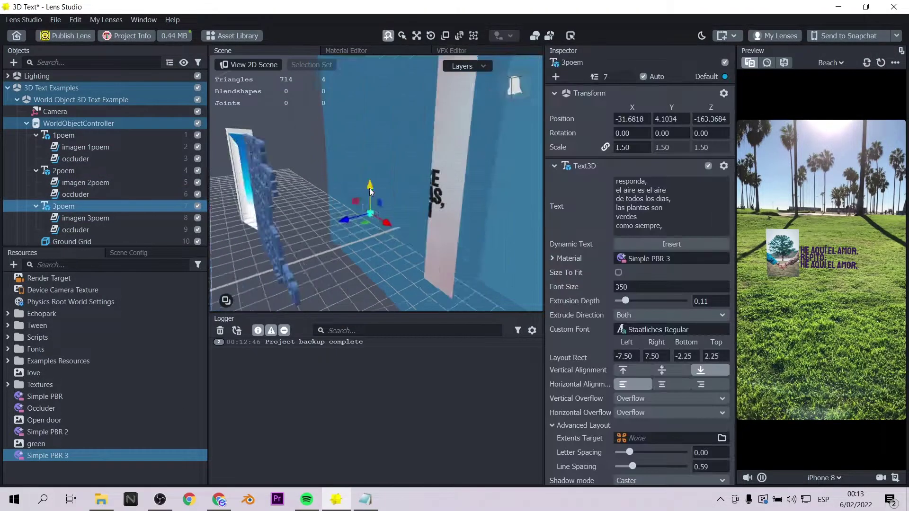
- Reposition the 2poem text with its door picture between the first and third verses
right_click_drag(370, 189, 303, 145)
left_click(64, 170)
left_click_drag(284, 300, 351, 300)
left_click(89, 183)
right_click_drag(369, 189, 288, 222)
- Set the 3poem font size to 300 and move imagen 3poem to about X 18.5, Y 21.2
left_click(77, 206)
left_click(639, 287)
left_click(85, 218)
left_click_drag(387, 132, 387, 148)
scroll(497, 195, "down", 4)
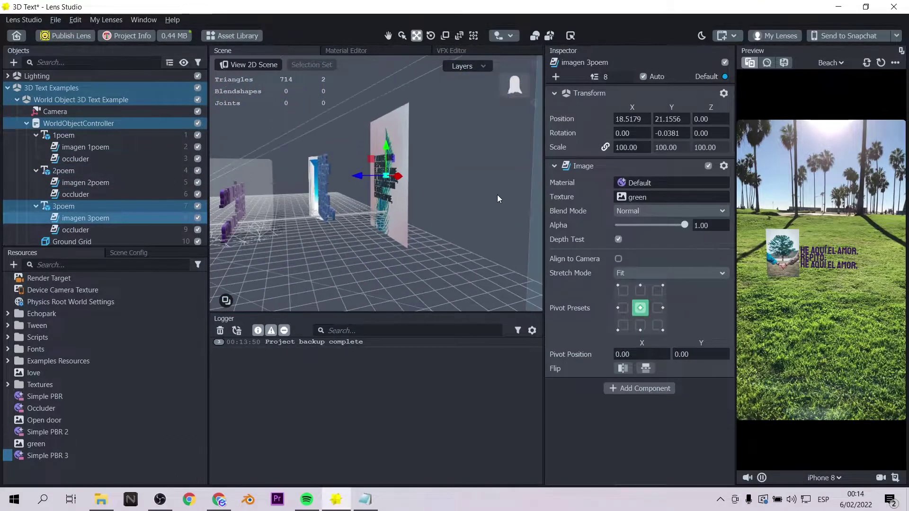
- Duplicate the 3poem text as 4poem and move it back to about Z -268.4
left_click(78, 207)
key("ctrl+d")
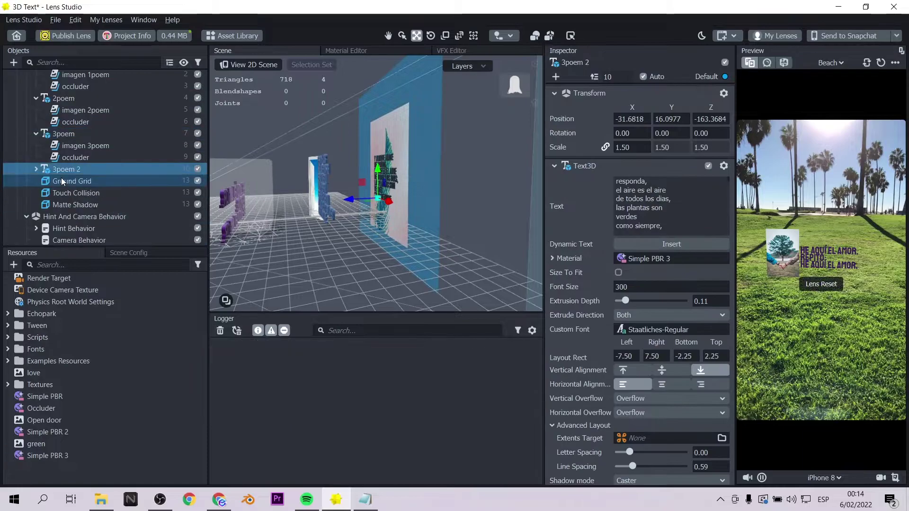
left_click_drag(351, 199, 400, 232)
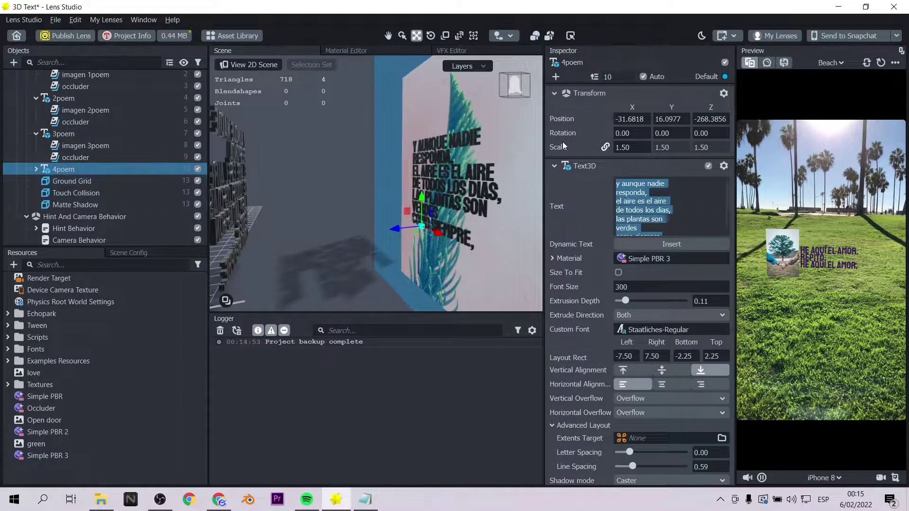
- Import the door picture and assign it as the texture of imagen 4poem
left_click(36, 169)
left_click(85, 181)
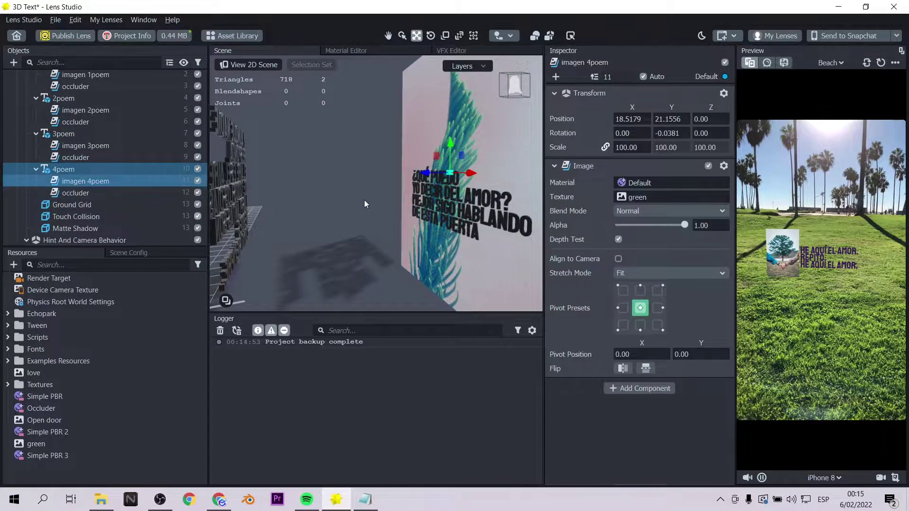
left_click(671, 197)
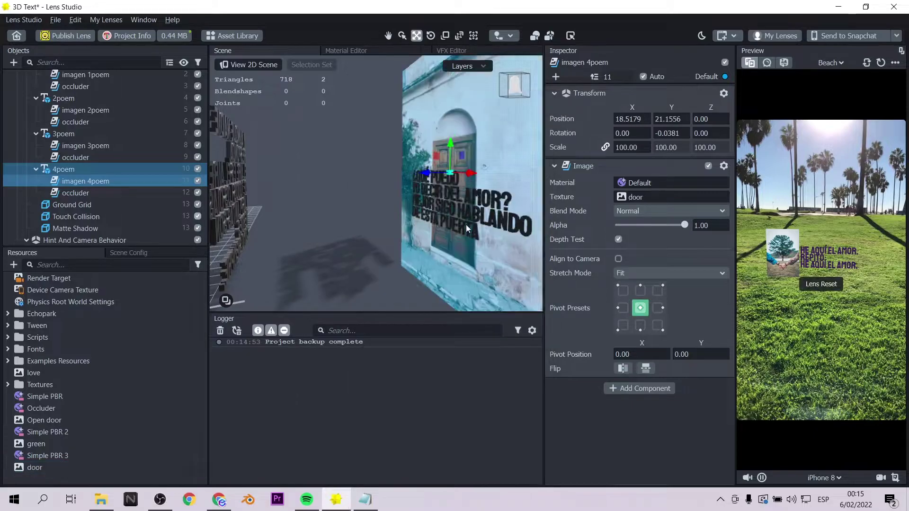
- Move imagen 4poem to about X 23.3, Y 20.5 so the door picture frames the fourth verse
mouse_move(466, 224)
right_mouse_down()
mouse_move(422, 234)
mouse_move(463, 223)
right_mouse_up()
left_click_drag(450, 142, 451, 178)
mouse_move(455, 189)
right_mouse_down()
mouse_move(442, 198)
mouse_move(462, 192)
right_mouse_up()
left_click_drag(399, 145, 417, 145)
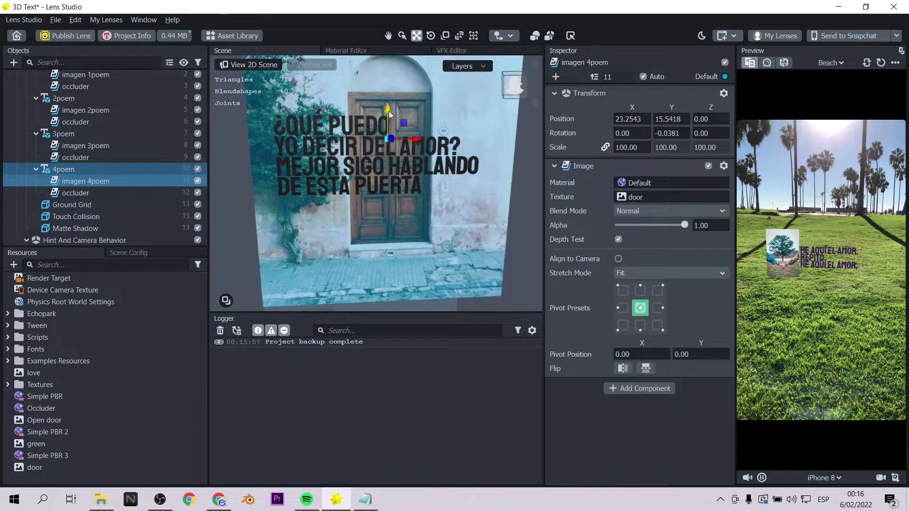
left_click_drag(394, 115, 394, 98)
- Create another Simple PBR material for the 4poem text and open its properties
left_click(63, 169)
left_click(629, 259)
left_click(370, 120)
left_click(350, 215)
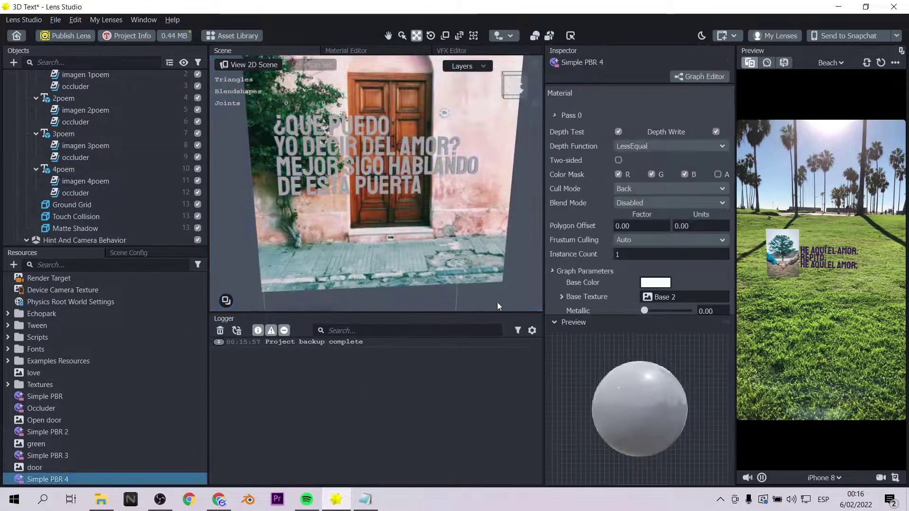
- Choose a base color from the basic colors for the Simple PBR 4 material
left_click(653, 282)
left_click(608, 211)
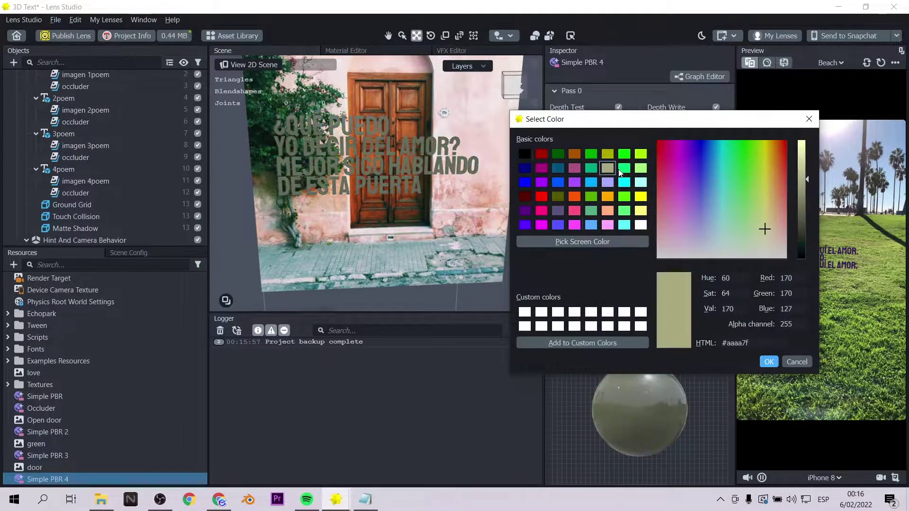
left_click(767, 363)
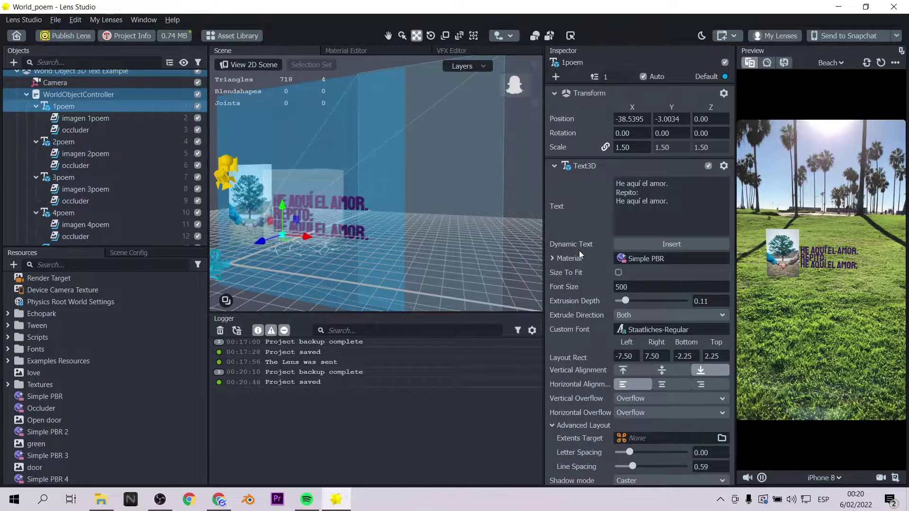
- Set the font size of the 1poem text to 400
double_click(632, 287)
type("400")
key("Return")
right_click_drag(280, 251, 375, 242)
scroll(376, 241, "up", 5)
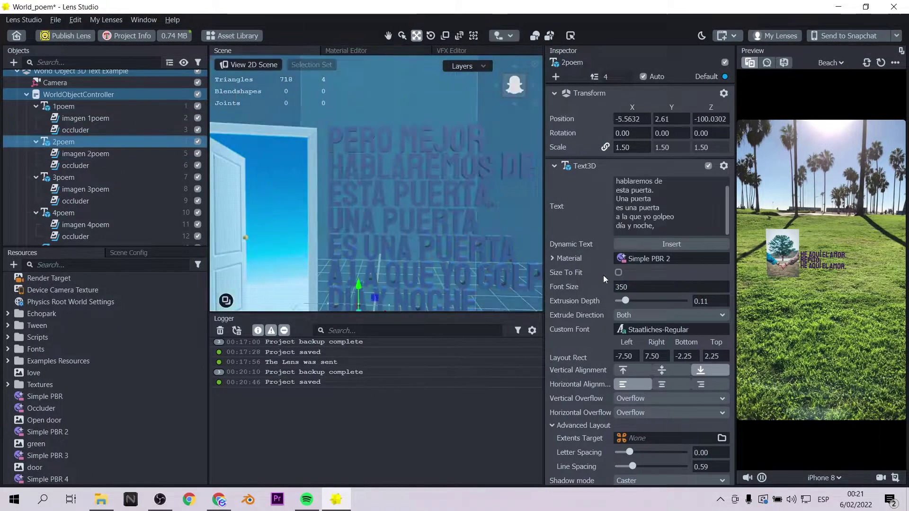
- Set the font size of the 2poem text to 250
scroll(466, 220, "up", 3)
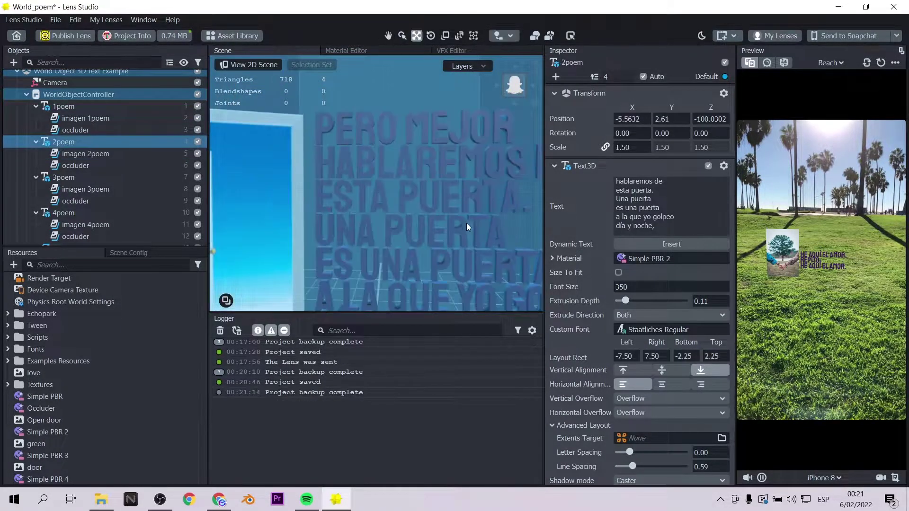
key("Return")
scroll(453, 275, "down", 3)
right_click_drag(452, 275, 407, 272)
left_click_drag(630, 287, 608, 288)
type("250")
key("Return")
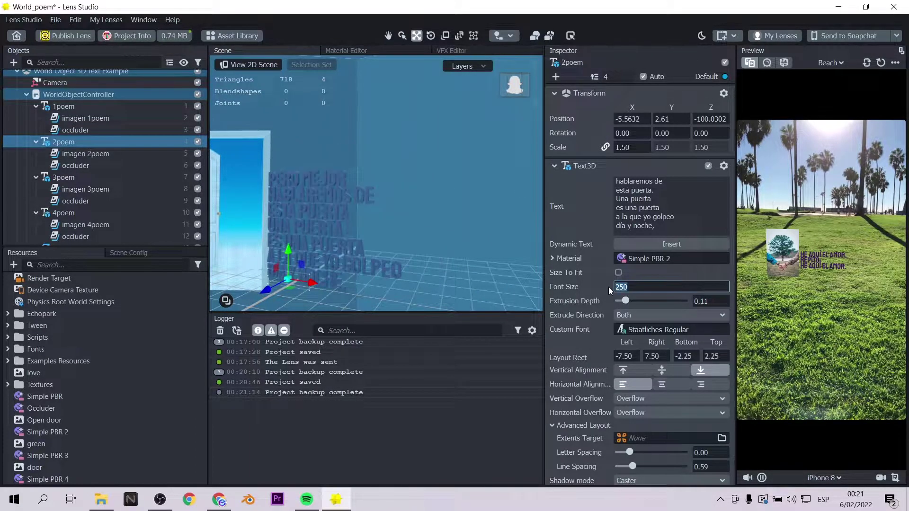
- Break the first verse's text into shorter lines and set its font size to 350
scroll(424, 280, "down", 10)
left_click(411, 228)
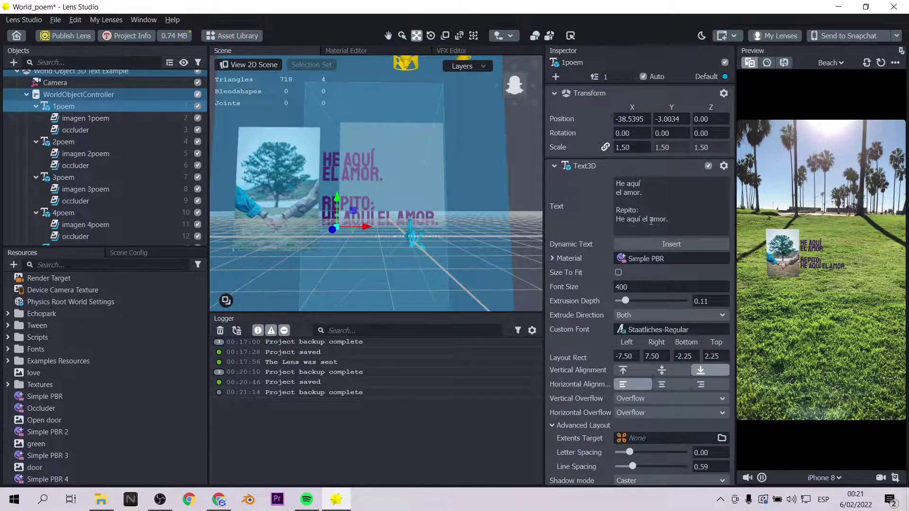
double_click(620, 287)
type("350")
key("Return")
scroll(431, 229, "up", 5)
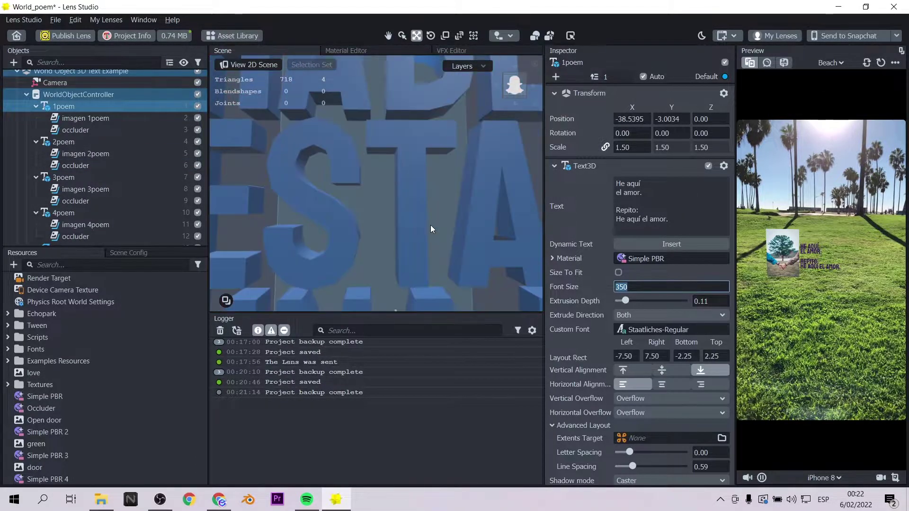
- Set the font size of the 4poem text to 320
scroll(431, 229, "down", 5)
left_click(426, 219)
type("7")
key("Return")
scroll(408, 214, "up", 5)
right_click_drag(408, 214, 418, 181)
middle_click_drag(417, 180, 395, 209)
right_click_drag(395, 208, 390, 227)
scroll(390, 227, "down", 5)
middle_click_drag(390, 228, 401, 212)
left_click(66, 212)
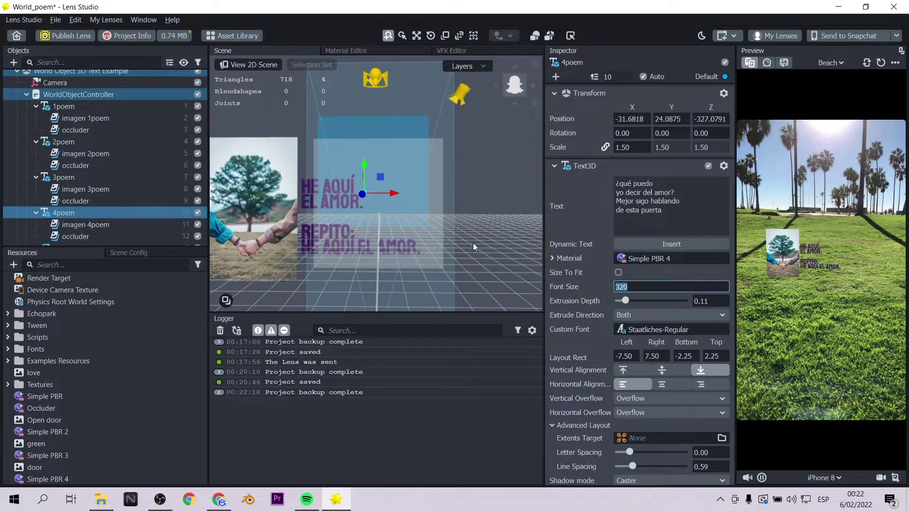
- Duplicate the 4poem text as poeta and delete the copy's occluder
right_click(86, 180)
left_click(111, 227)
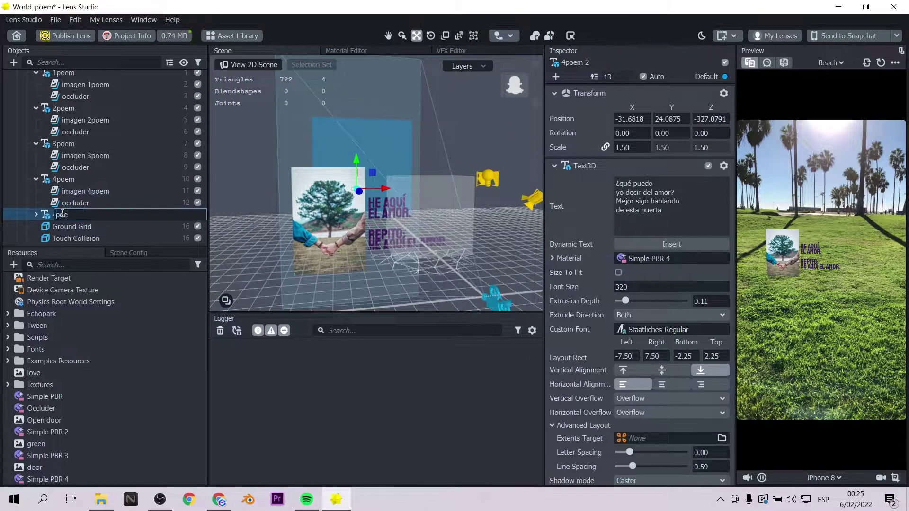
double_click(56, 214)
left_click(79, 239)
key("Delete")
- Import the Jorge Eduardo Eielson picture from files and assign it as the texture of the image under poeta
left_click(88, 227)
left_click(635, 198)
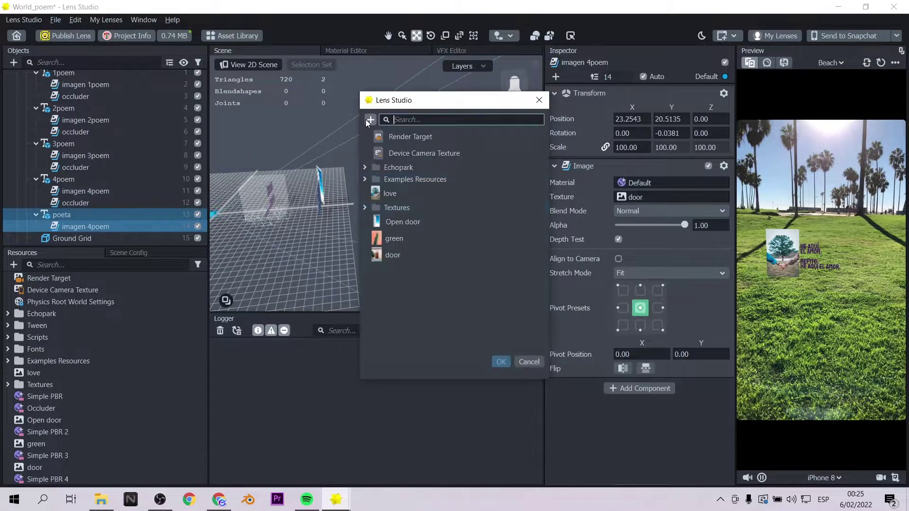
left_click(366, 361)
left_click(583, 228)
left_click(645, 393)
left_click(500, 361)
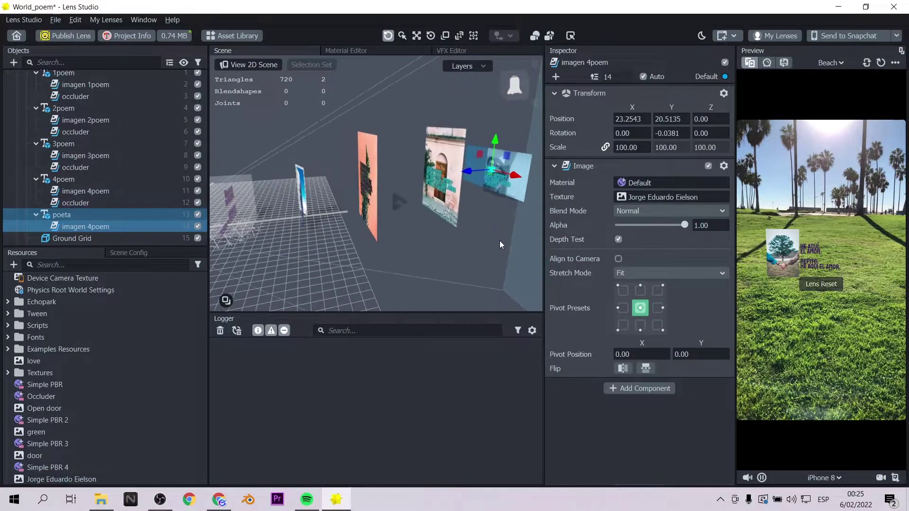
- Assign the Simple PBR 3 material to the poeta text
right_click_drag(392, 250, 528, 186)
left_click(64, 215)
left_click(670, 259)
left_click(450, 199)
left_click(501, 361)
- Copy the poet's name from the picture file in File Explorer and paste it as the poeta text
scroll(469, 229, "up", 5)
right_click_drag(469, 228, 396, 218)
left_click(104, 496)
left_click(569, 219)
left_click(570, 219)
key("ctrl+c")
left_click(336, 500)
left_click(668, 210)
key("ctrl+a")
key("ctrl+v")
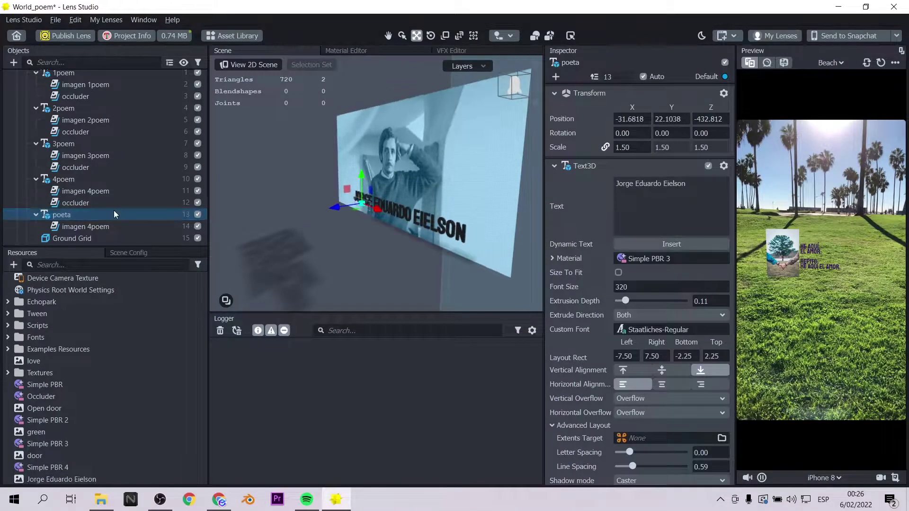
- Add "Poeta Peruano" as a second line to the poeta text
left_click(114, 226, "ctrl")
left_click_drag(391, 144, 391, 127)
right_click_drag(379, 223, 422, 232)
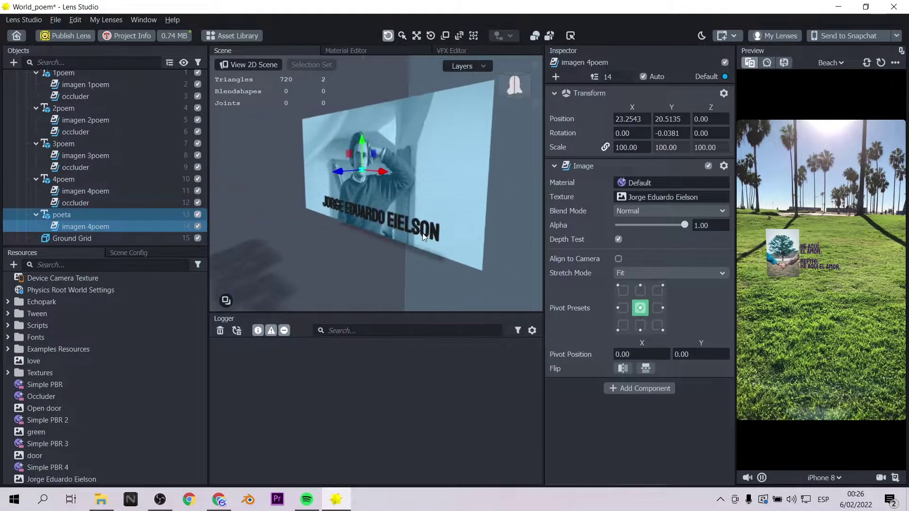
left_click(76, 215)
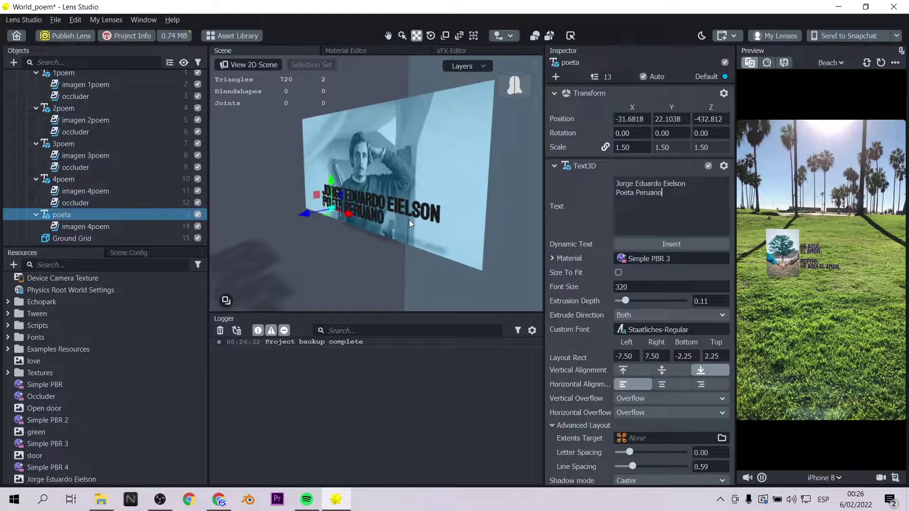
left_click_drag(410, 224, 378, 265, "alt")
scroll(419, 251, "down", 5)
right_click_drag(419, 252, 330, 228)
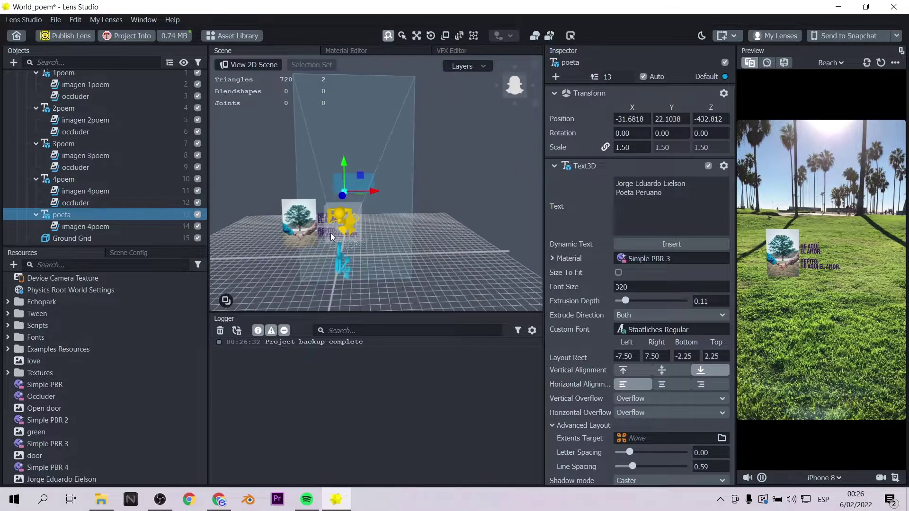
scroll(330, 229, "up", 3)
middle_click_drag(408, 242, 459, 190)
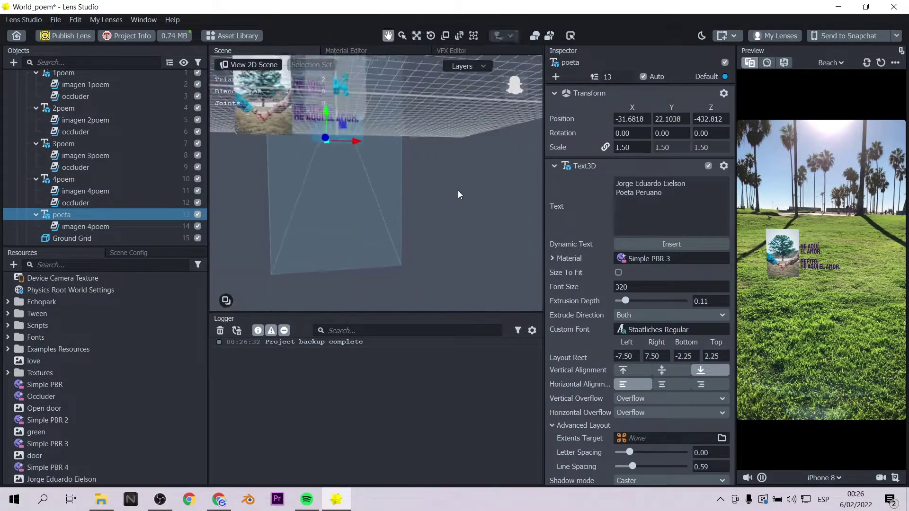
left_click_drag(459, 190, 364, 200, "alt")
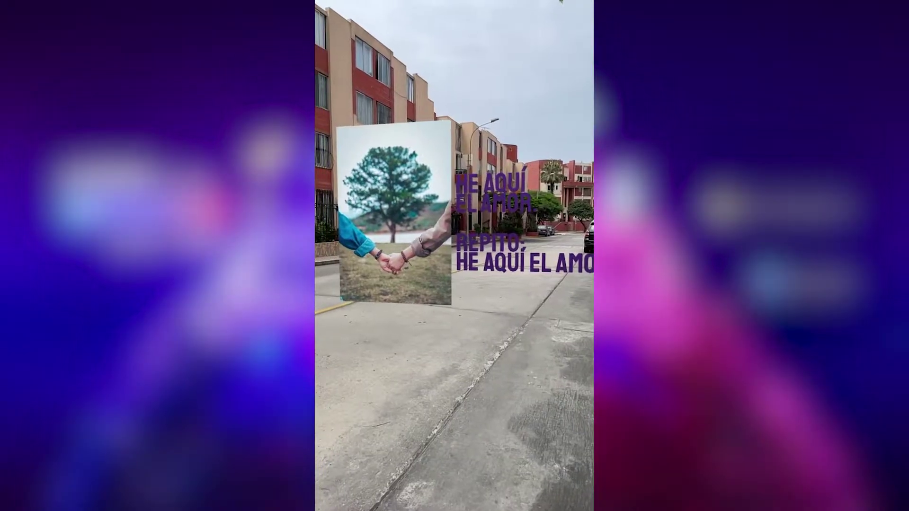